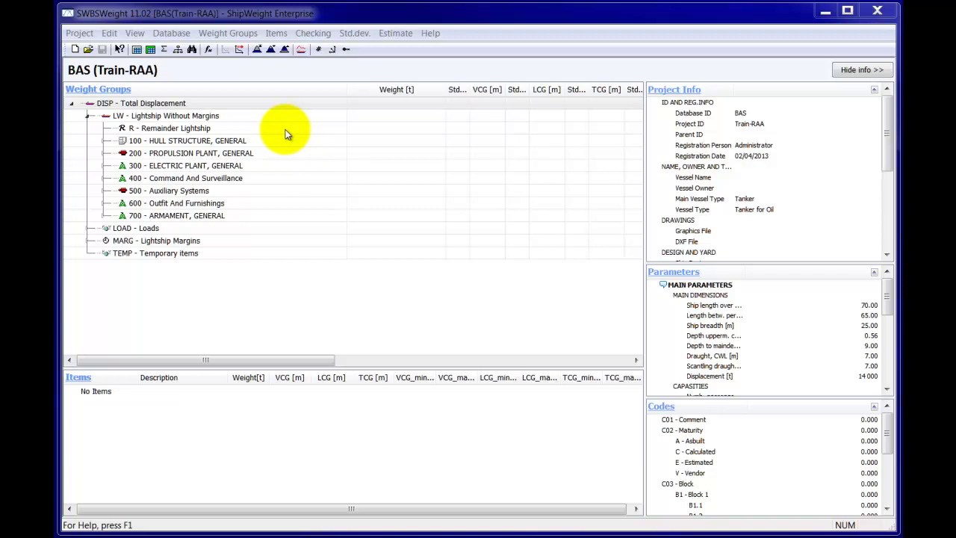
# Start a data file import into the Train-RAA project.
pyautogui.click(81, 34)
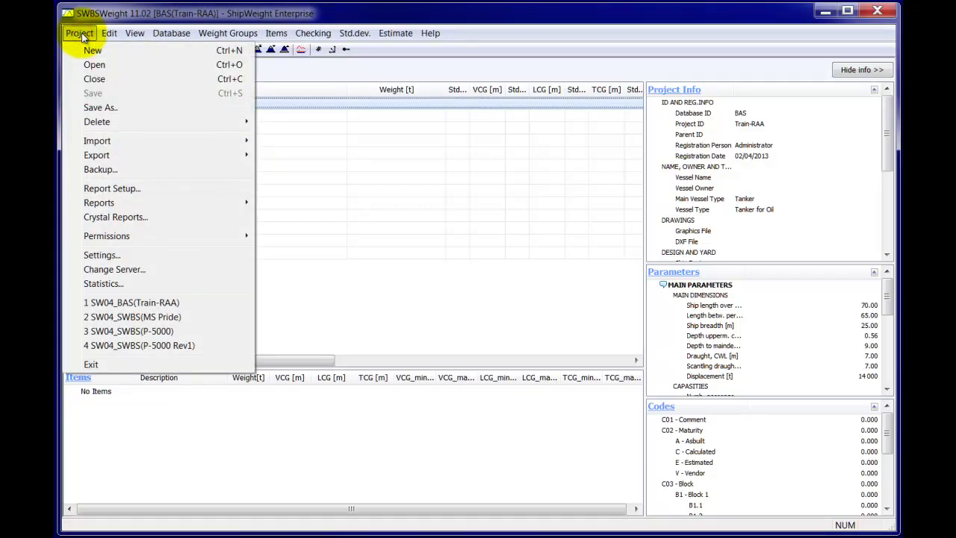
pyautogui.moveTo(104, 144)
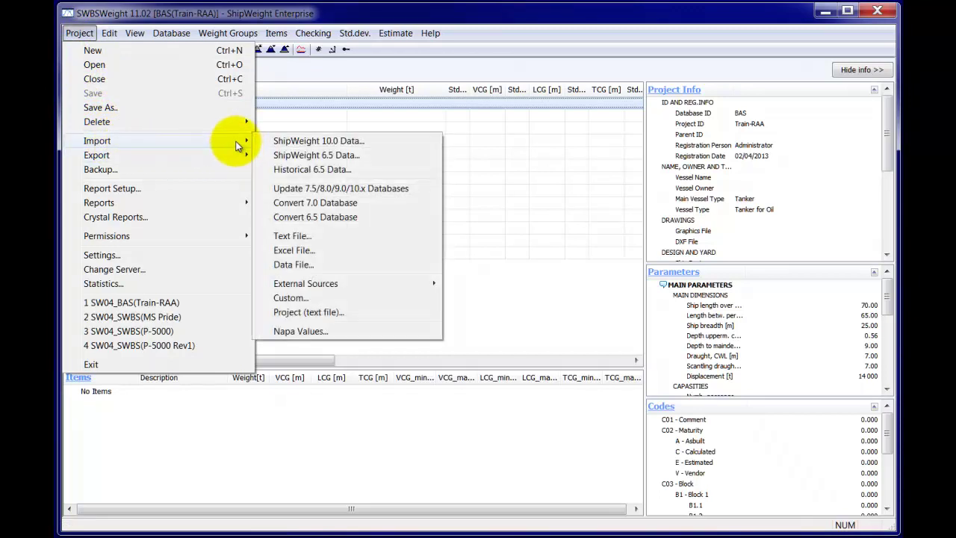
pyautogui.click(321, 266)
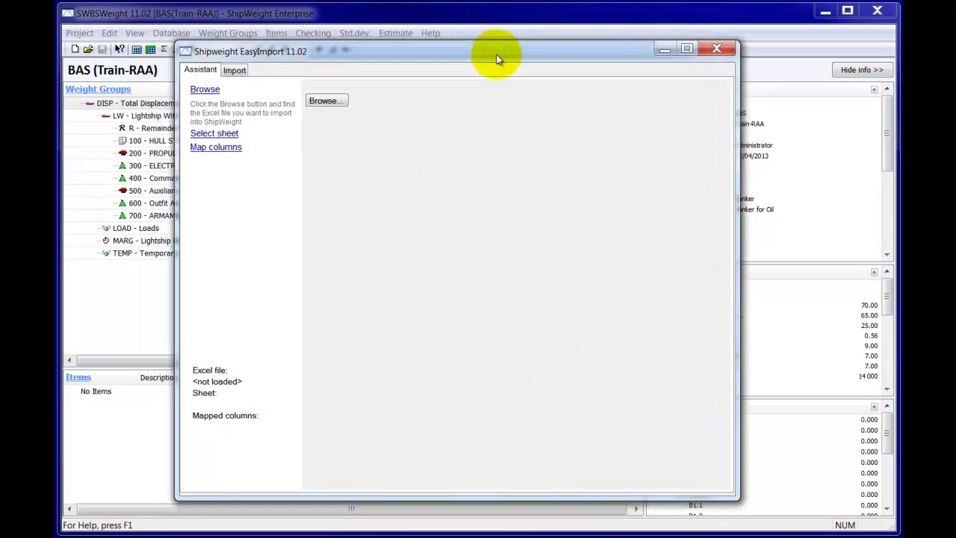
pyautogui.moveTo(497, 56); pyautogui.dragTo(506, 58)
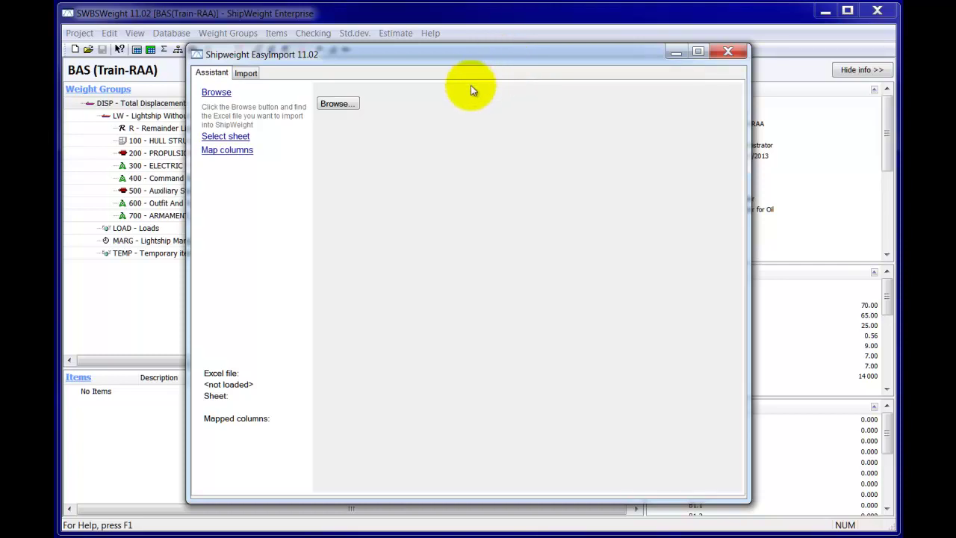
# Load the Excel file SwbsImport.xls from the Tutorial folder as the import source.
pyautogui.click(348, 104)
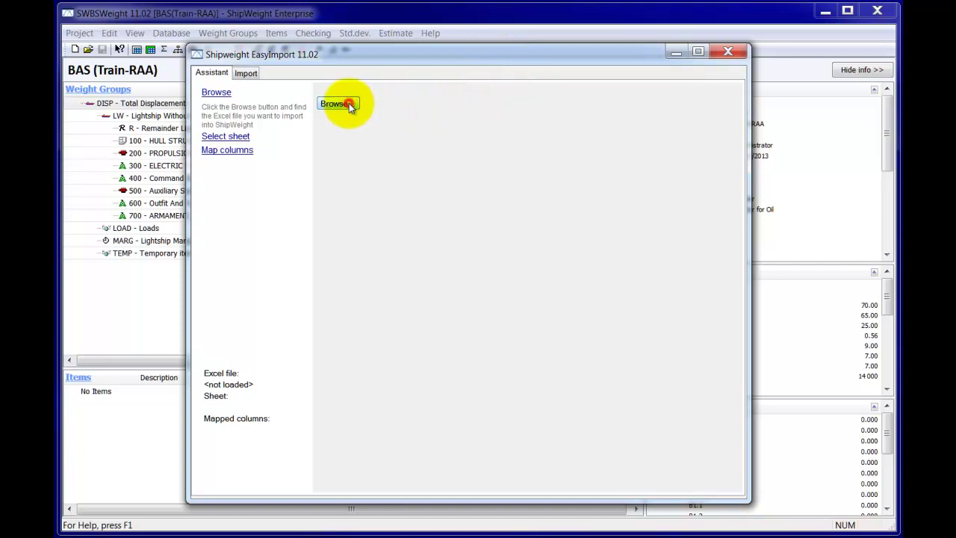
pyautogui.moveTo(423, 80); pyautogui.dragTo(311, 80)
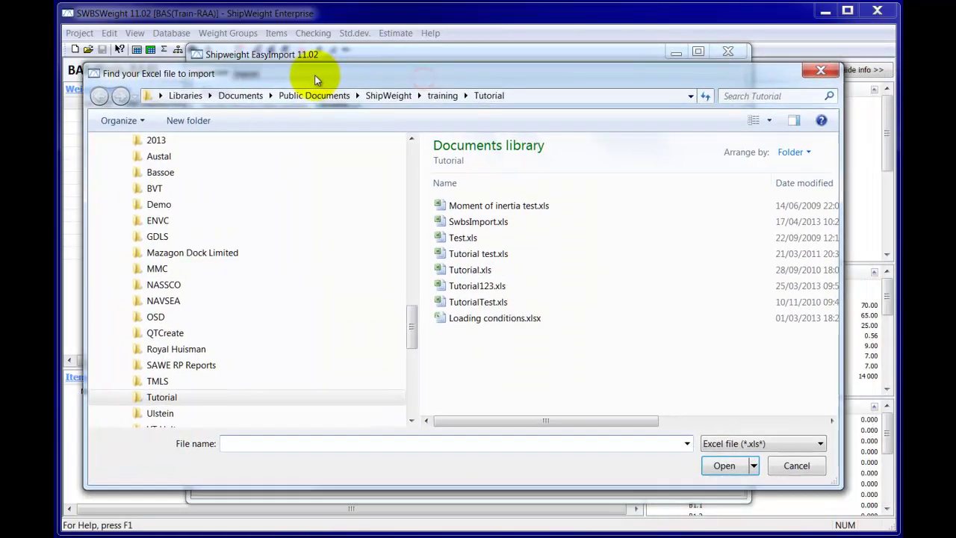
pyautogui.click(471, 224)
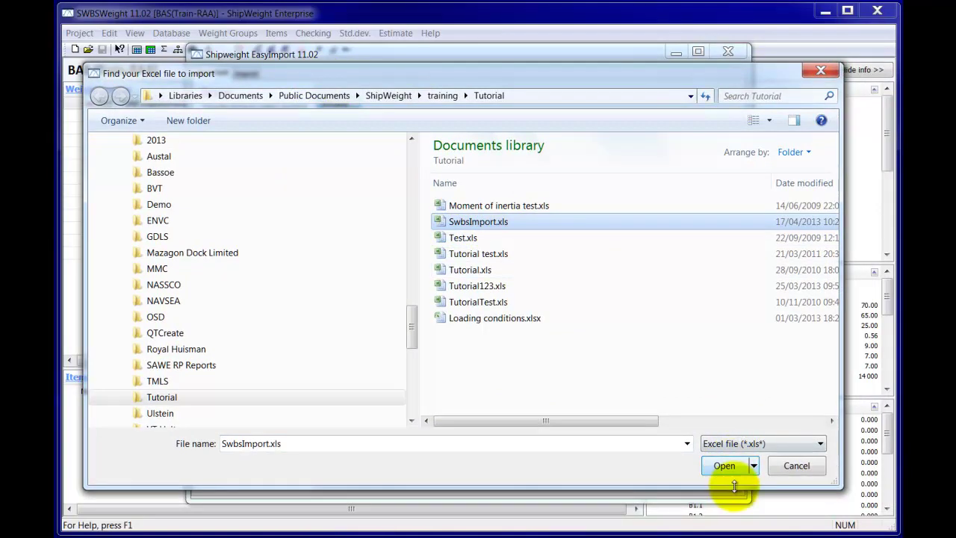
pyautogui.click(724, 465)
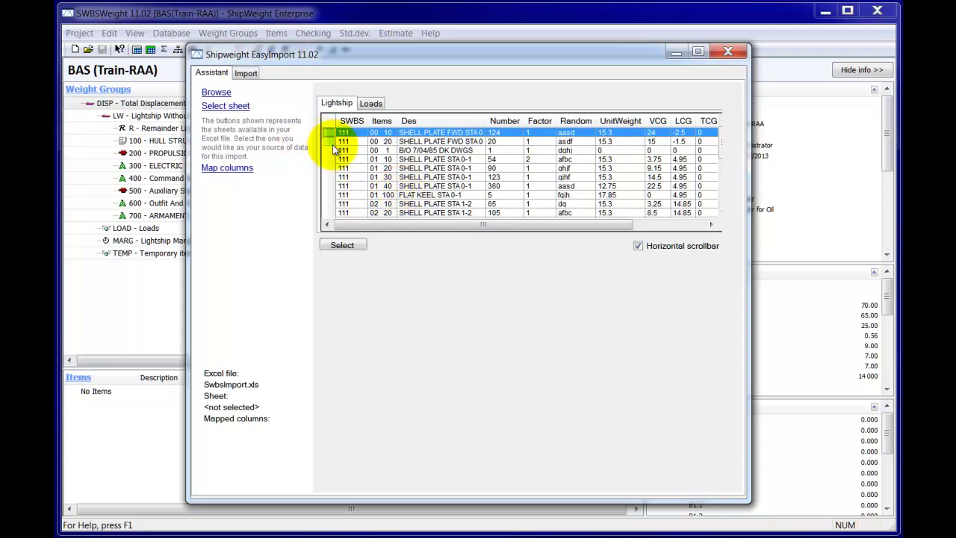
# Preview the Loads sheet, then choose the Lightship sheet as the source of the import data.
pyautogui.click(371, 105)
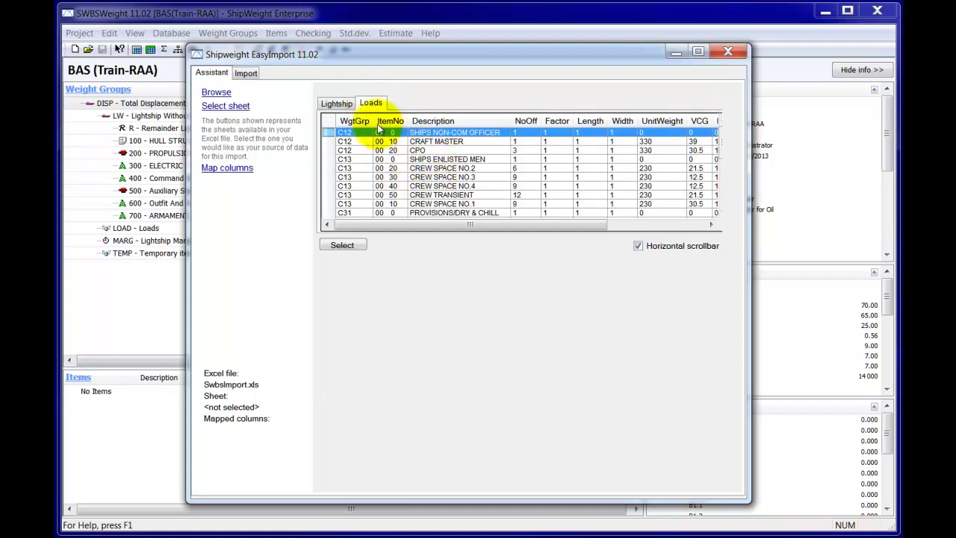
pyautogui.click(335, 106)
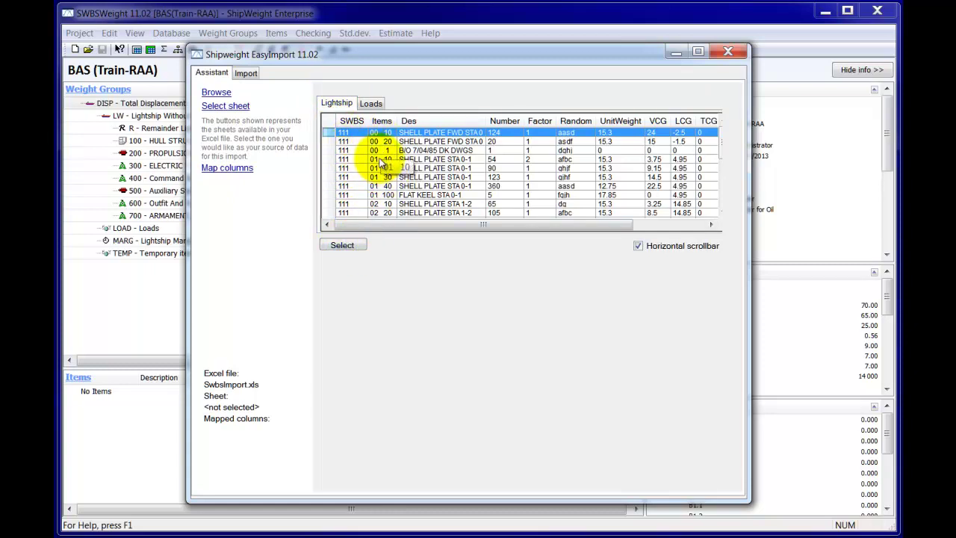
pyautogui.click(359, 246)
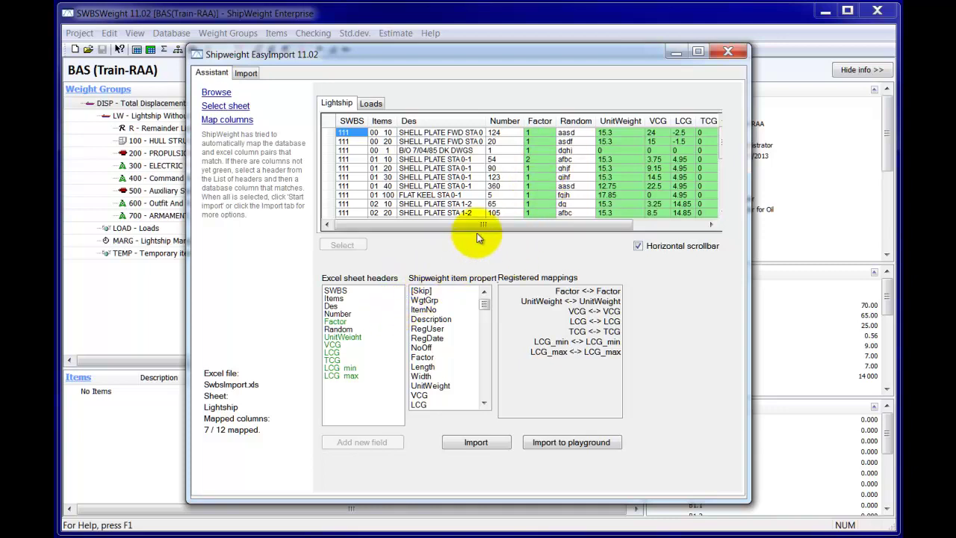
# Review the automatically mapped columns, then map the SWBS column to WgtGrp and the Items column to ItemNo.
pyautogui.moveTo(479, 224); pyautogui.dragTo(556, 228)
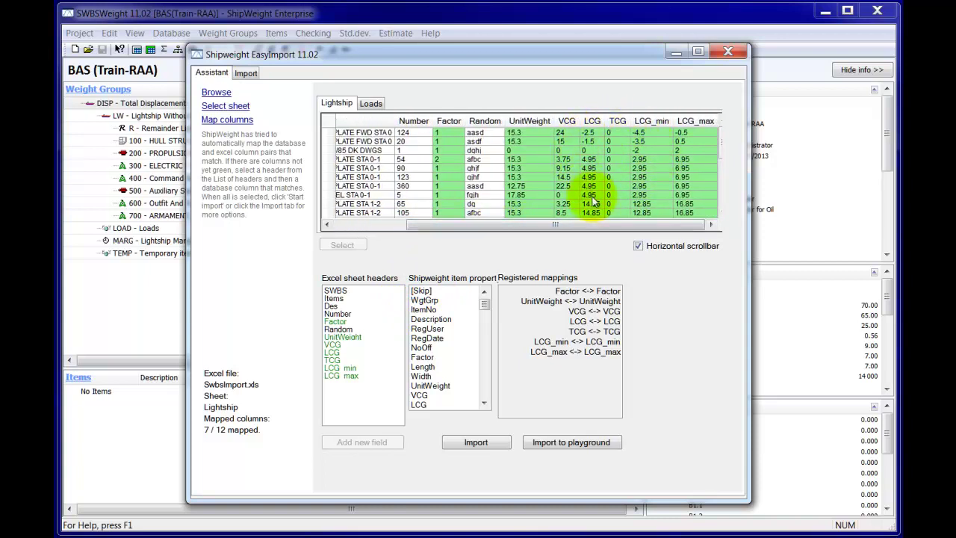
pyautogui.moveTo(610, 228); pyautogui.dragTo(583, 243)
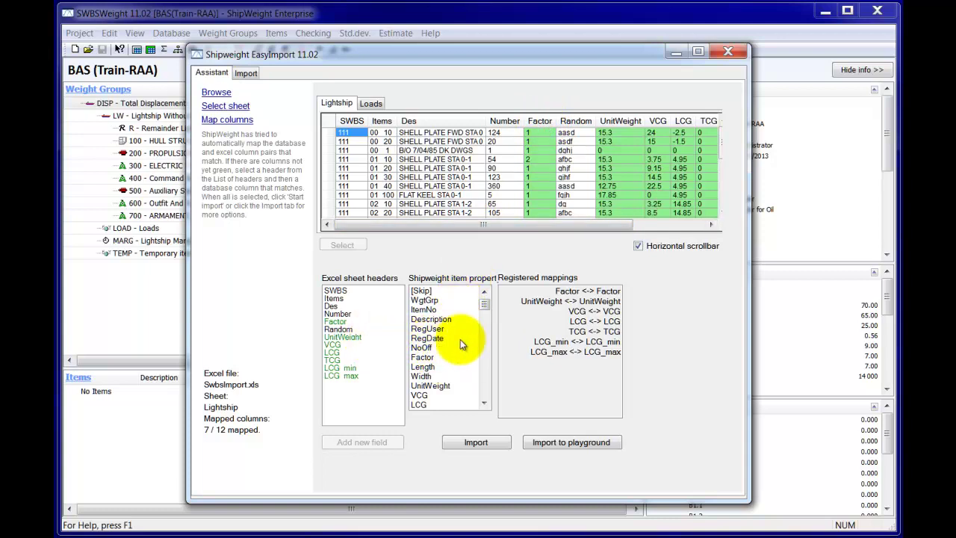
pyautogui.moveTo(525, 224); pyautogui.dragTo(624, 230)
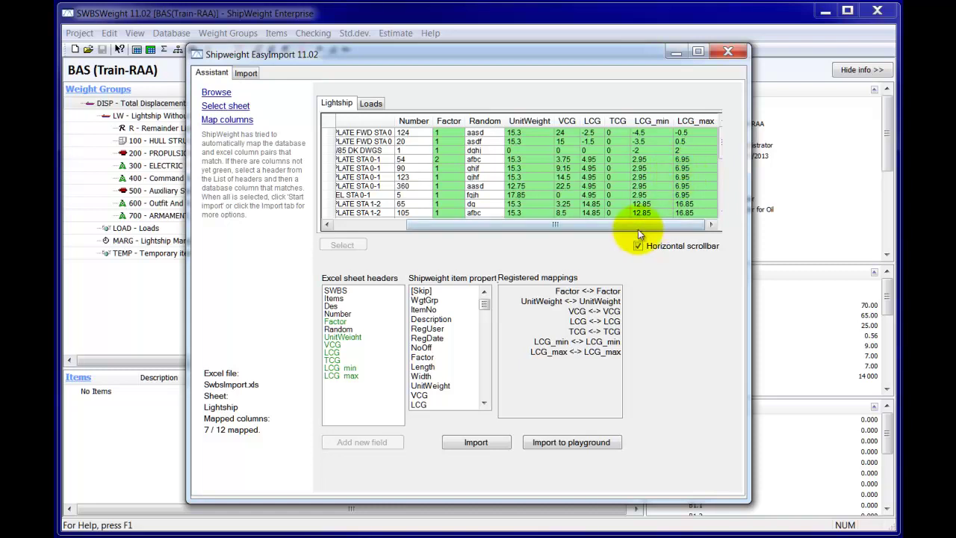
pyautogui.moveTo(635, 225); pyautogui.dragTo(527, 239)
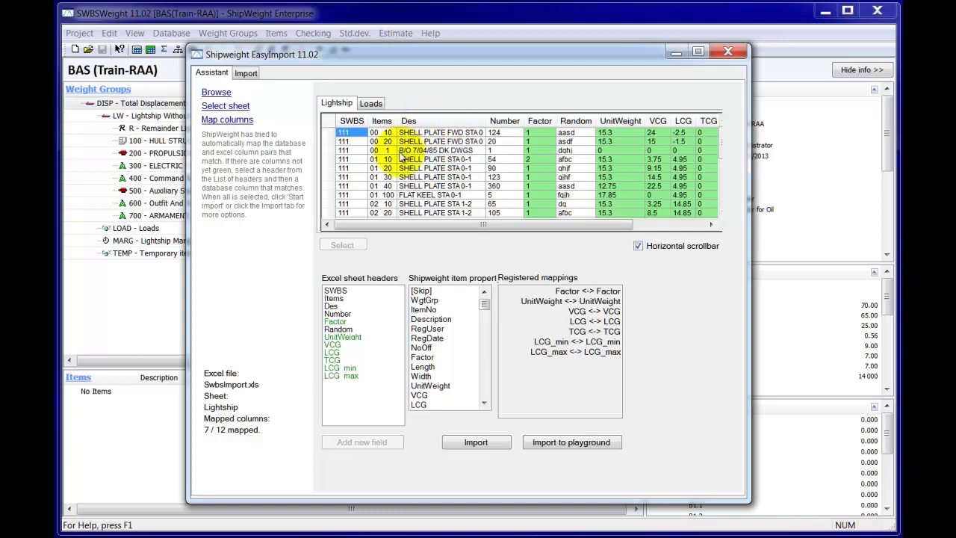
pyautogui.click(351, 122)
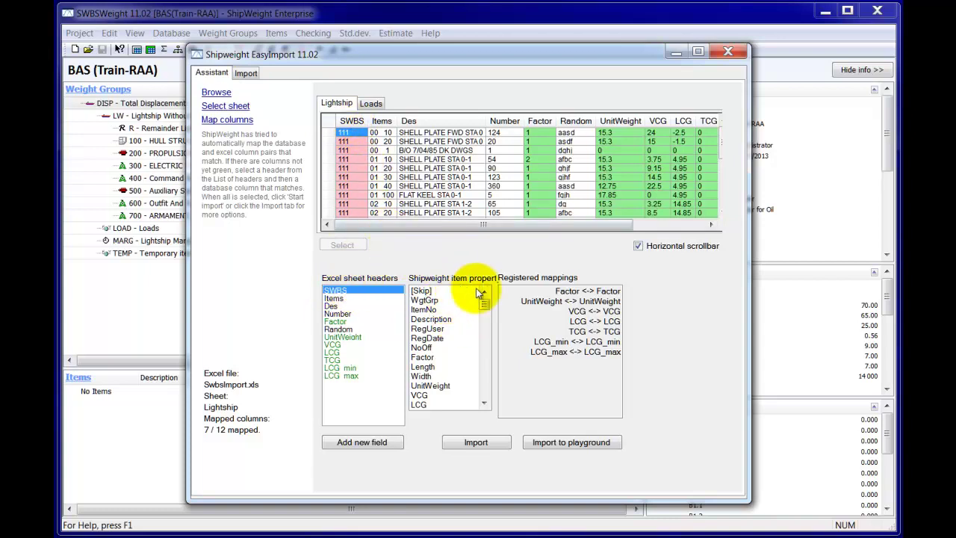
pyautogui.click(427, 300)
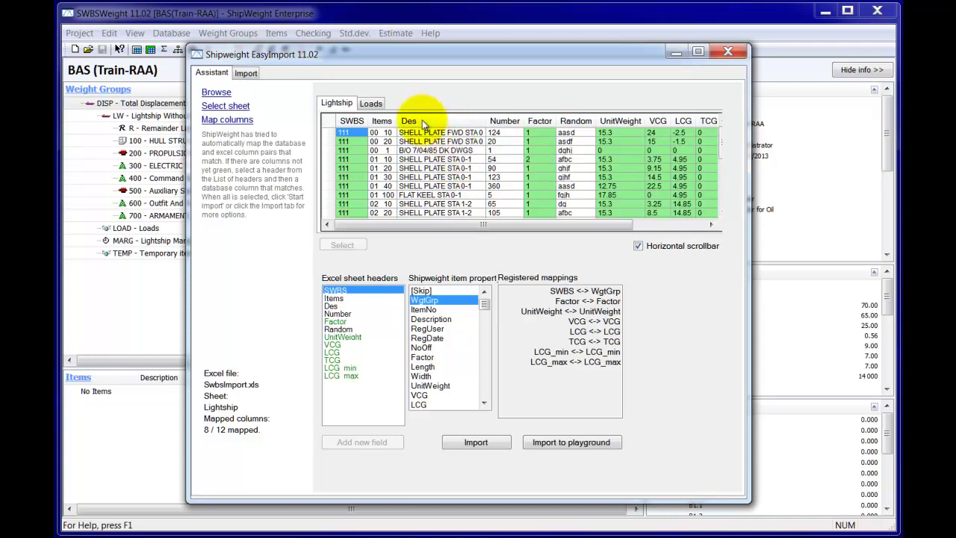
pyautogui.click(383, 124)
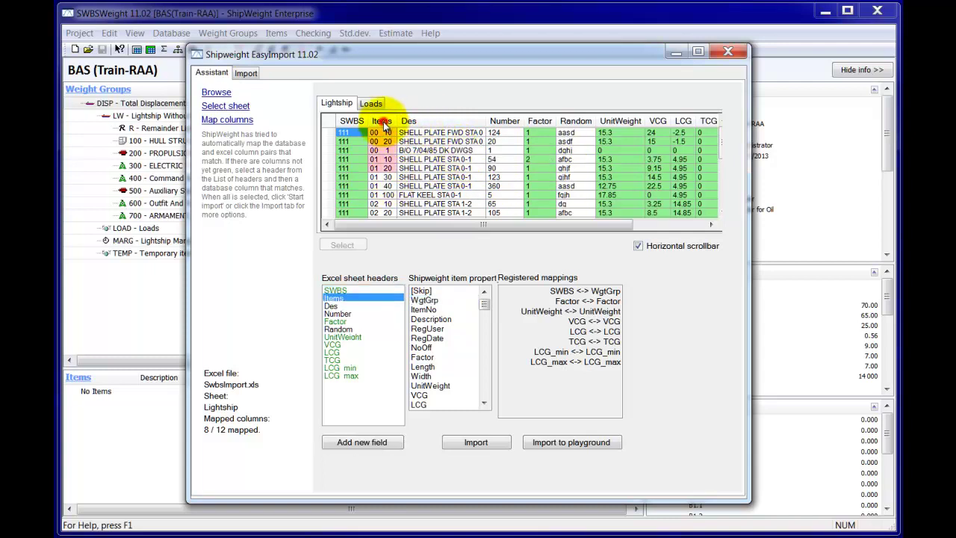
pyautogui.click(431, 310)
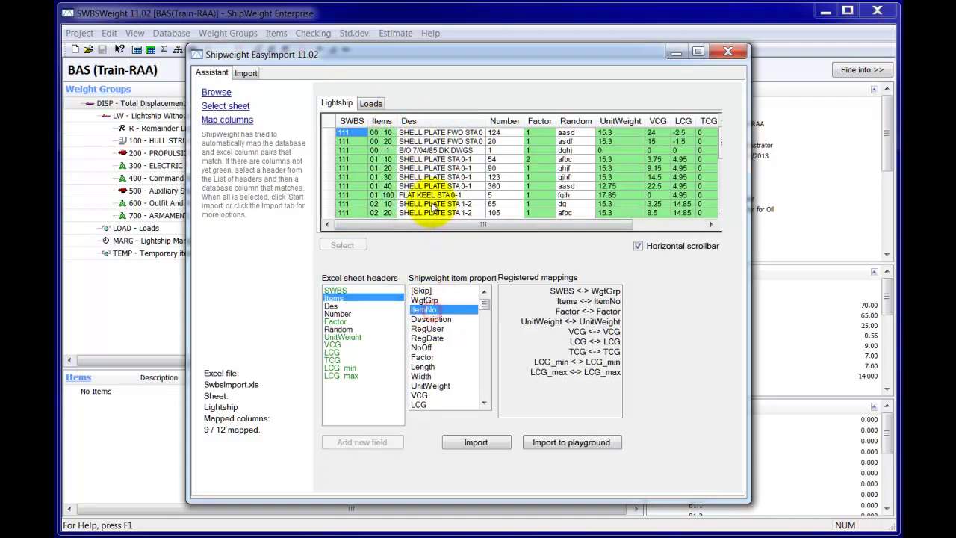
# Map the Des column to Description and the Number column to NoOff.
pyautogui.click(439, 123)
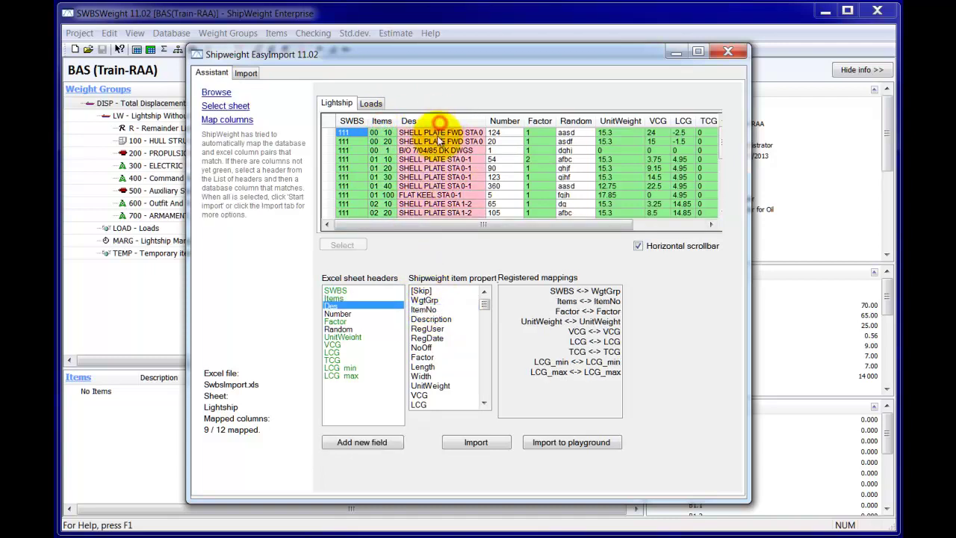
pyautogui.click(438, 320)
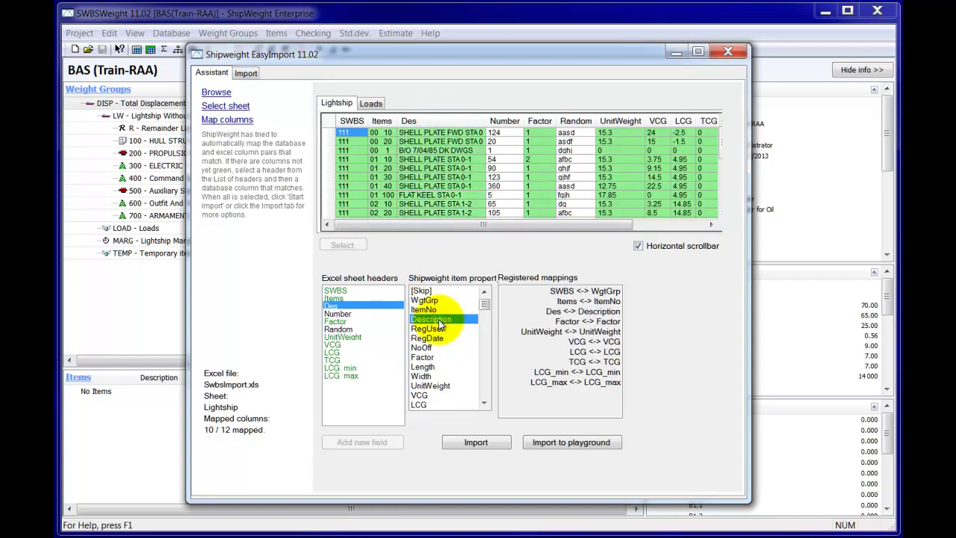
pyautogui.click(504, 121)
pyautogui.click(421, 348)
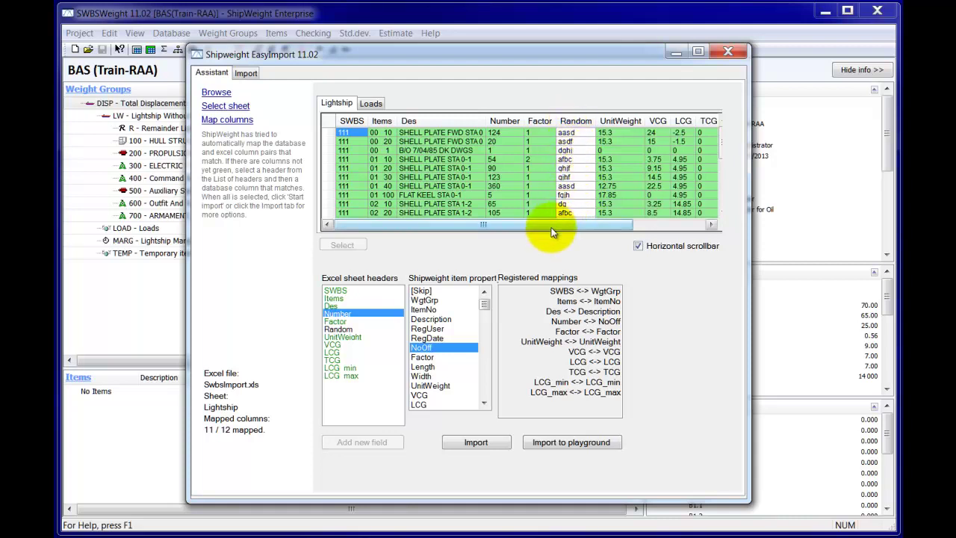
pyautogui.moveTo(549, 225)
pyautogui.mouseDown()
pyautogui.moveTo(613, 223)
pyautogui.moveTo(556, 233)
pyautogui.mouseUp()
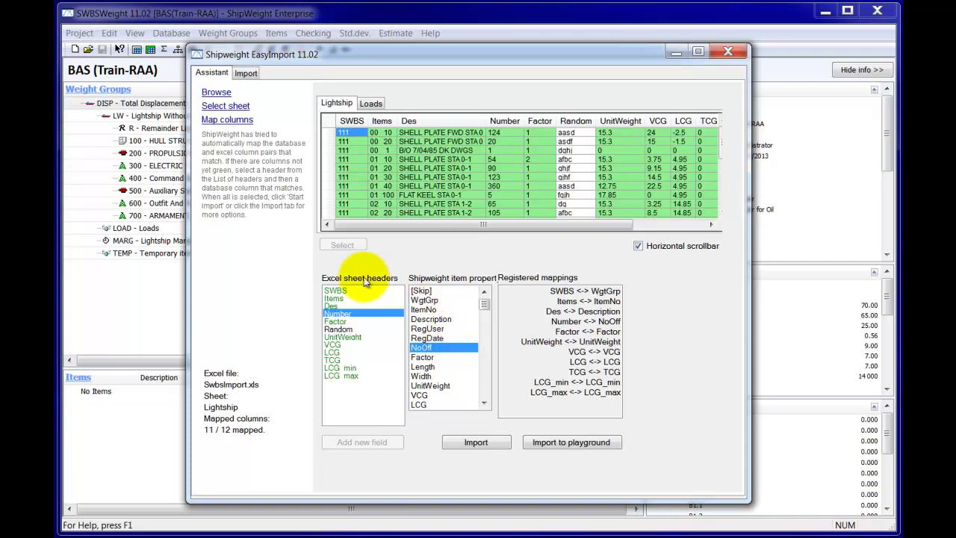
# Examine the detailed import source settings, including the data file path, file type and worksheet.
pyautogui.click(247, 74)
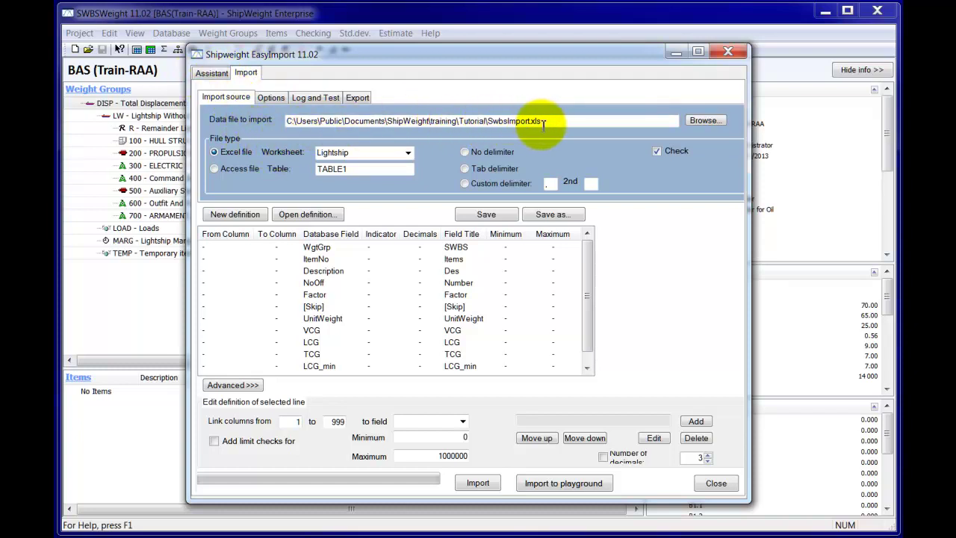
pyautogui.moveTo(549, 121); pyautogui.dragTo(268, 123)
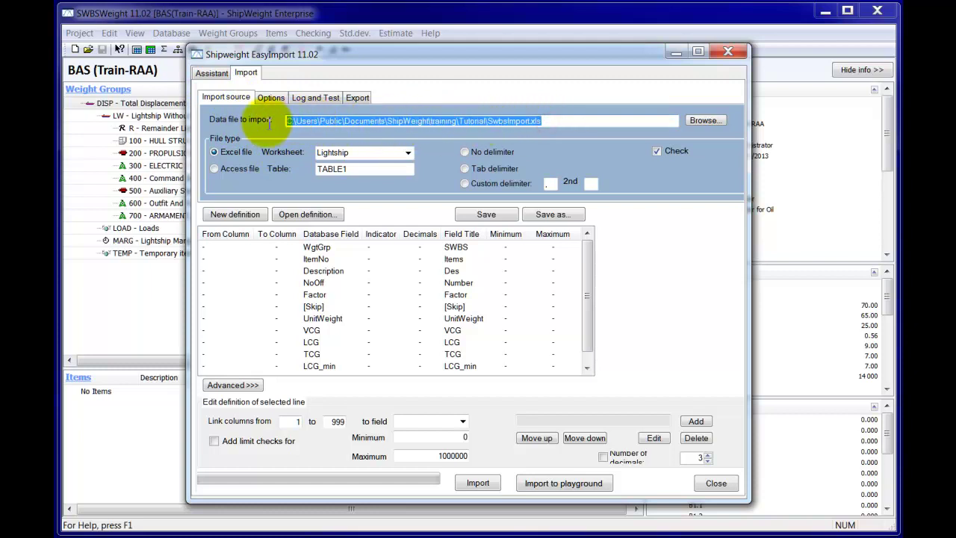
pyautogui.click(550, 121)
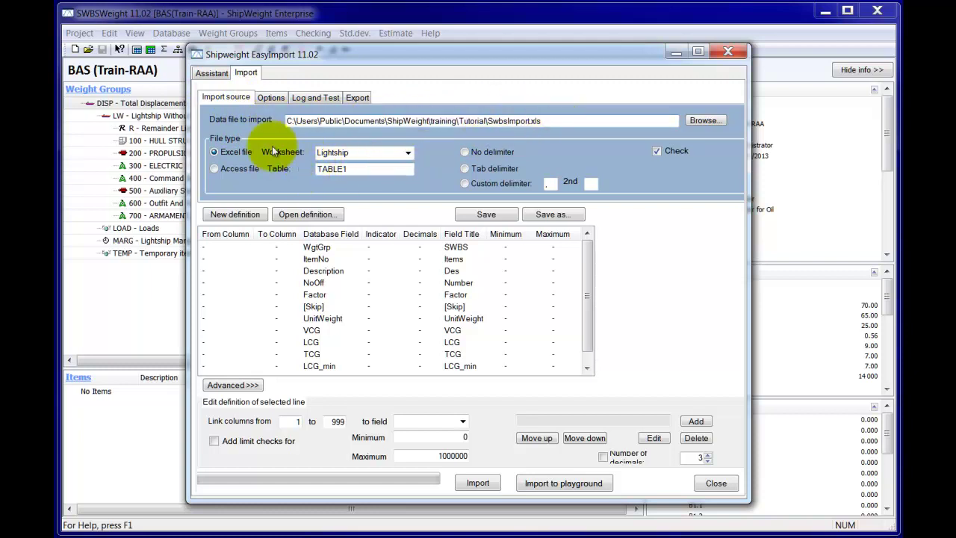
pyautogui.click(231, 149)
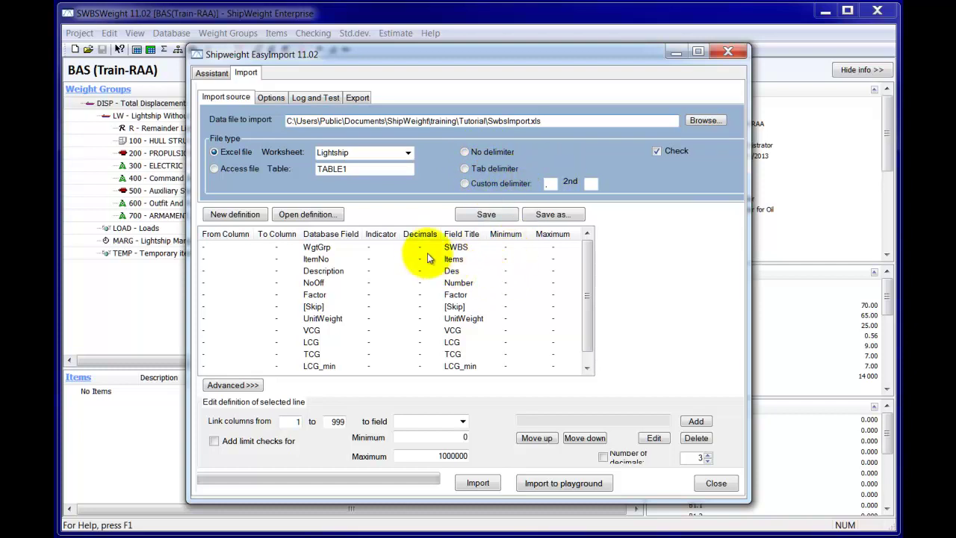
# Go through the import definition lines to check which database field each Excel column title is linked to.
pyautogui.click(345, 248)
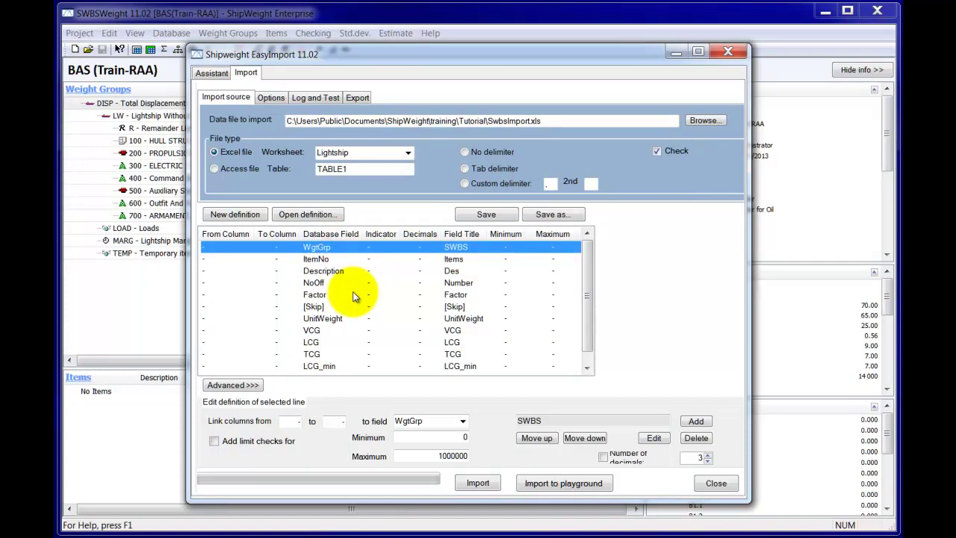
pyautogui.press('Down')
pyautogui.press('Down')
pyautogui.press('Down')
pyautogui.press('Down')
pyautogui.press('Down')
pyautogui.press('Down')
pyautogui.press('Down')
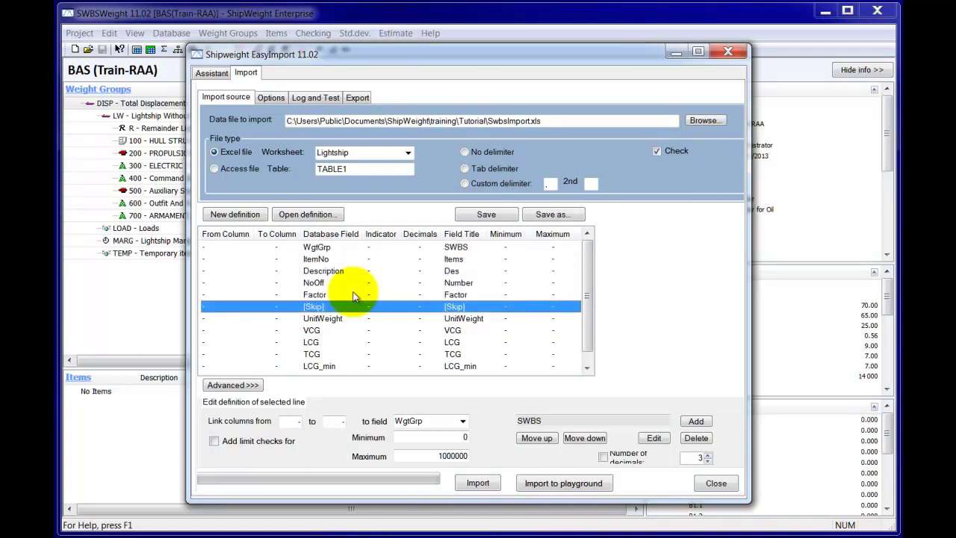
pyautogui.press('Down')
pyautogui.press('Down')
pyautogui.press('Up')
pyautogui.press('Up')
pyautogui.press('Up')
pyautogui.press('Up')
pyautogui.press('Up')
pyautogui.press('Up')
pyautogui.press('Up')
pyautogui.press('Up')
pyautogui.press('Up')
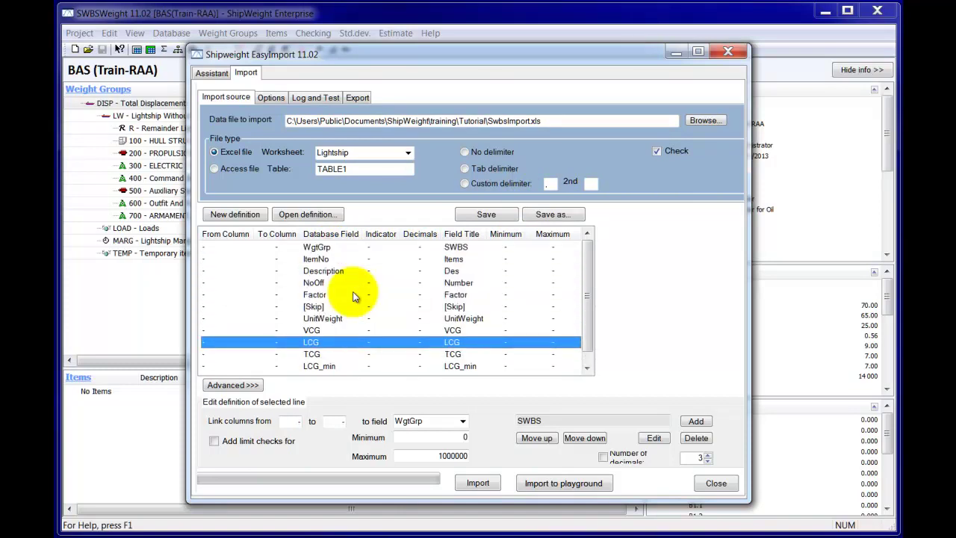
pyautogui.press('Down')
pyautogui.press('Down')
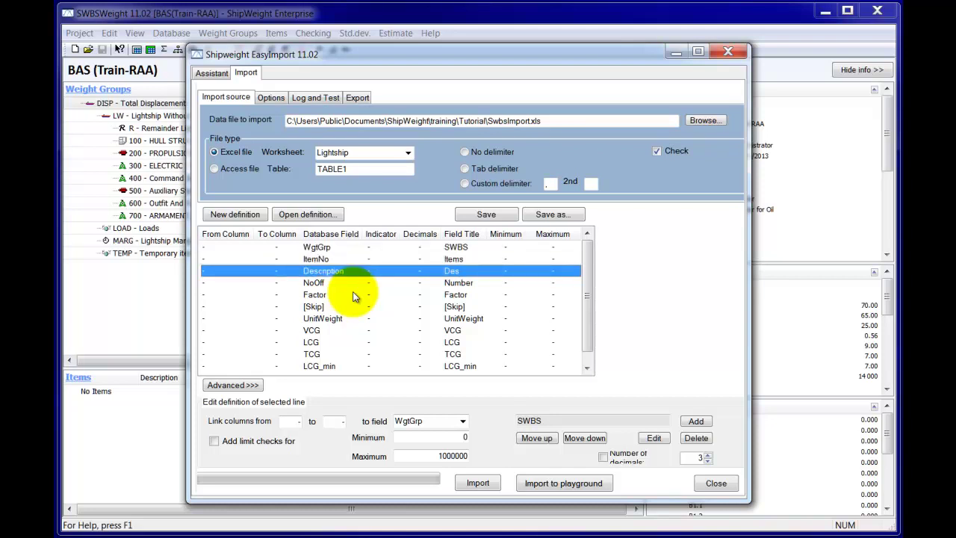
pyautogui.press('Down')
pyautogui.press('Down')
pyautogui.press('Down')
pyautogui.press('Up')
pyautogui.press('Up')
pyautogui.press('Up')
pyautogui.press('Up')
pyautogui.press('Up')
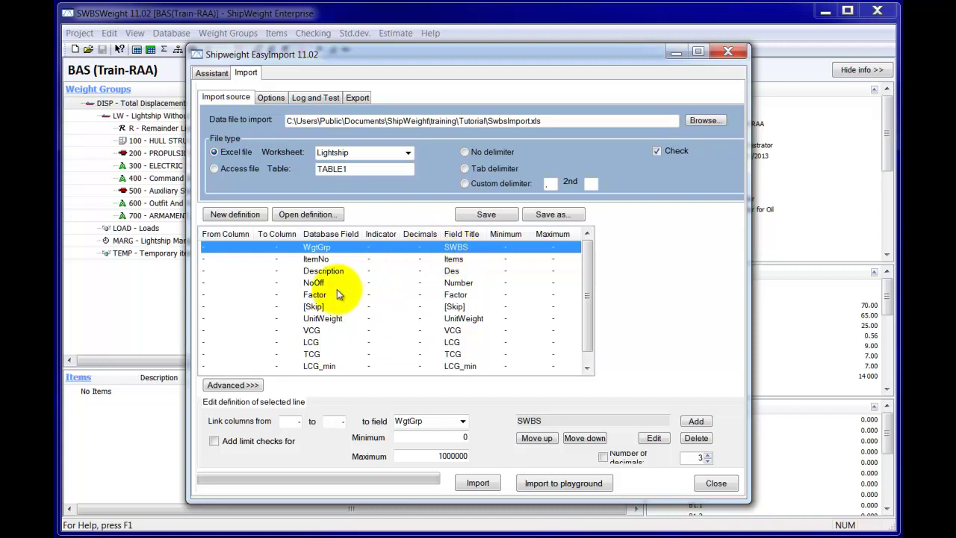
# Save the import definition in the Tutorial folder as SWBS Excel Import.
pyautogui.click(486, 215)
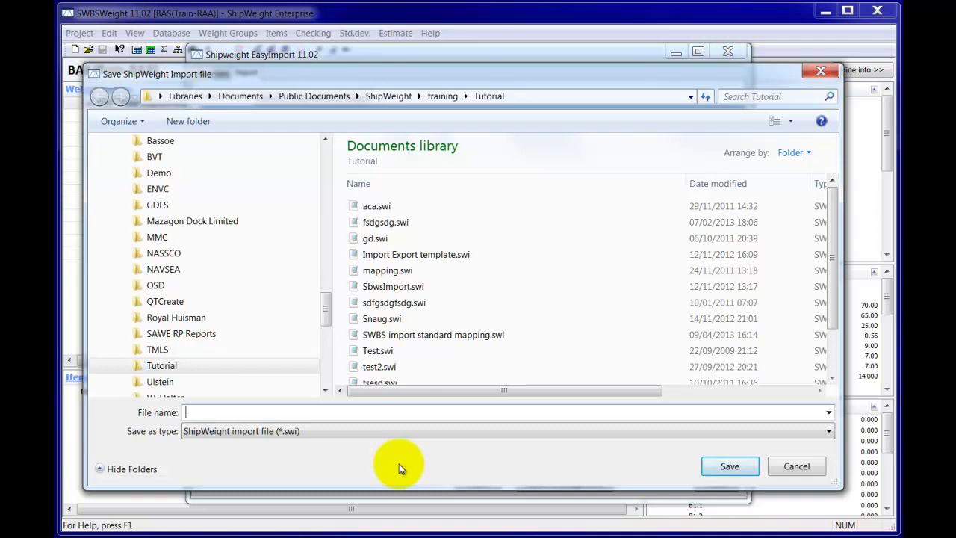
pyautogui.write('S')
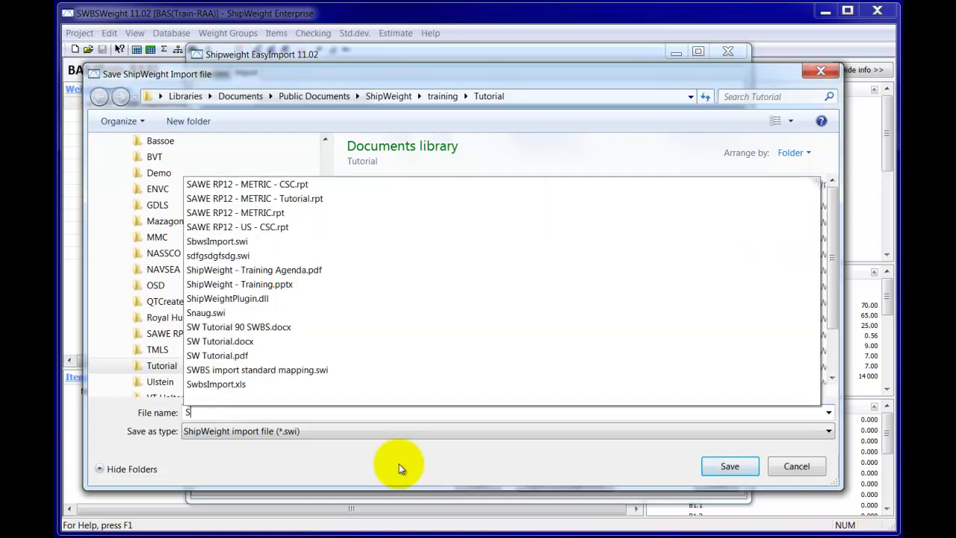
pyautogui.write('WBS WE')
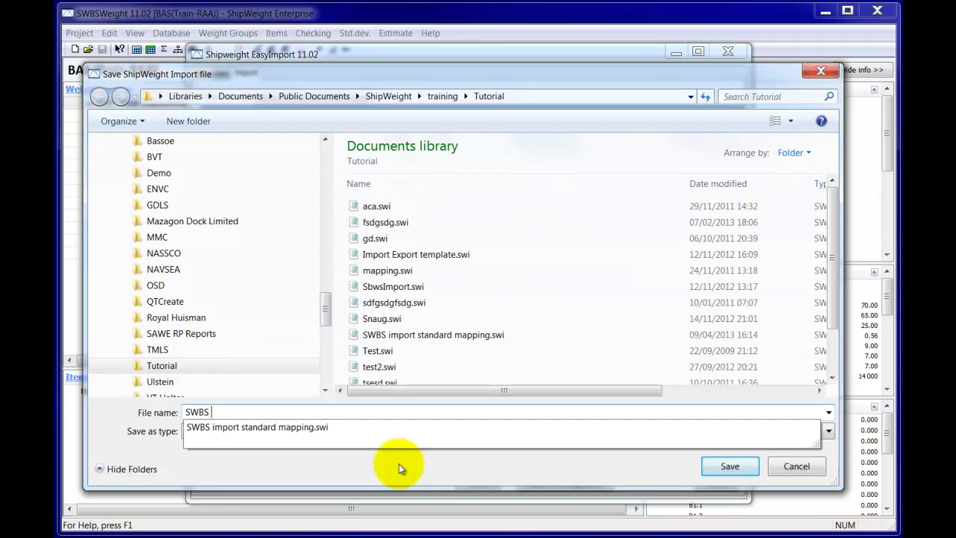
pyautogui.press('BackSpace')
pyautogui.press('BackSpace')
pyautogui.write('Ex')
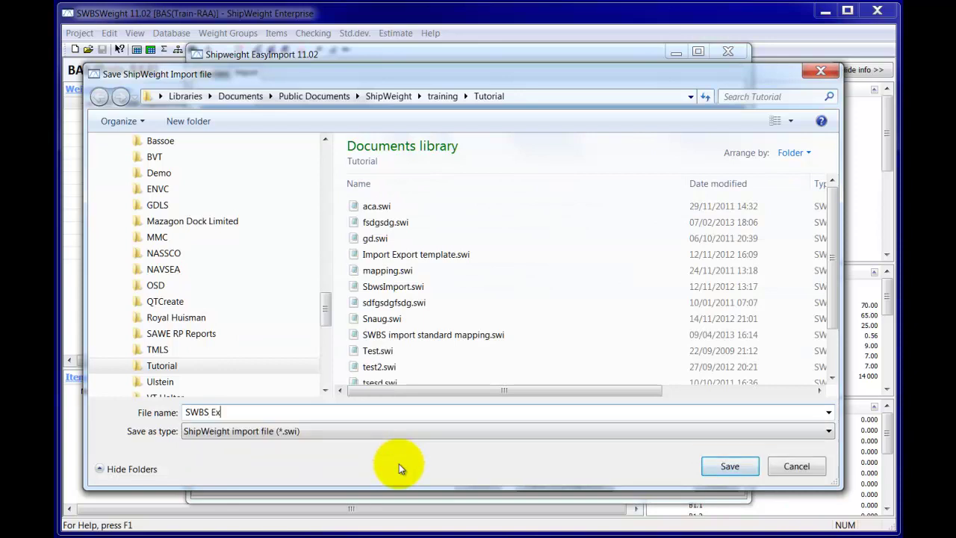
pyautogui.write('cel Import')
pyautogui.click(723, 466)
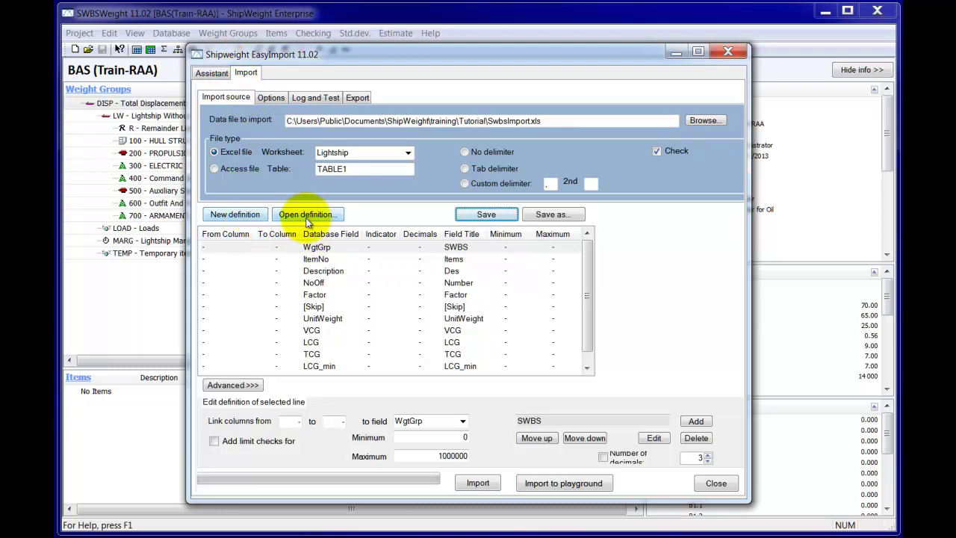
# Start a new definition, then load the saved SWBS Excel Import.swi definition, sorting the files by date modified to find it.
pyautogui.click(251, 218)
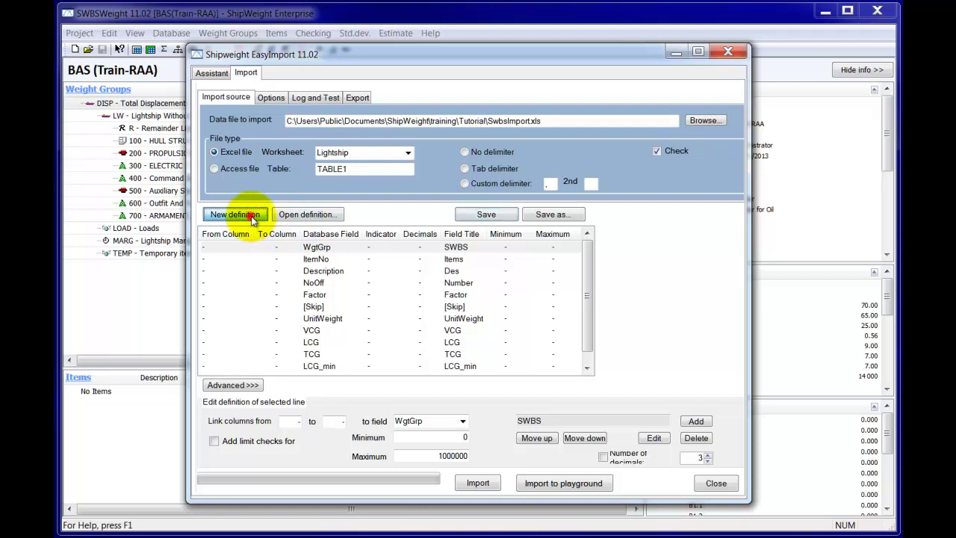
pyautogui.click(329, 215)
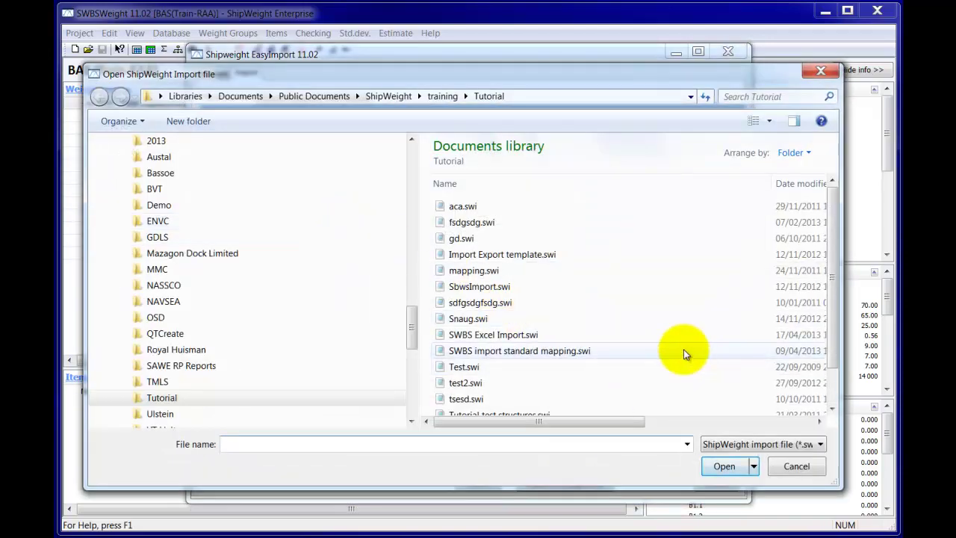
pyautogui.click(798, 190)
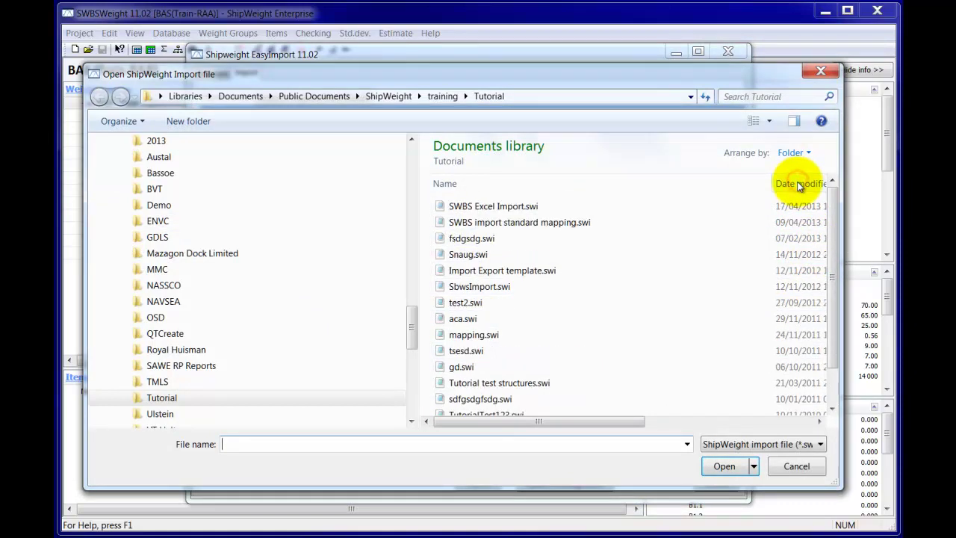
pyautogui.click(504, 208)
pyautogui.click(722, 469)
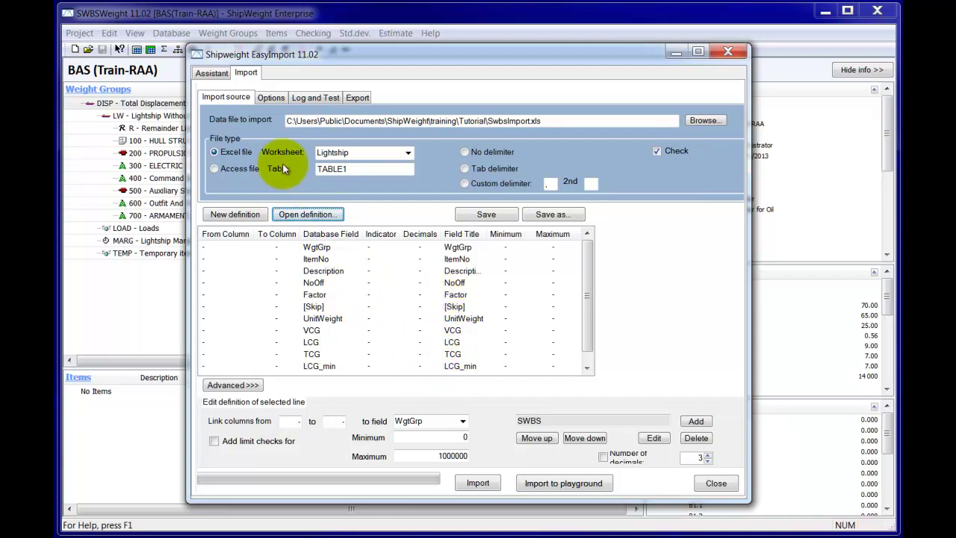
# Try both update options for duplicate items in the import options, then set duplicate handling back to Keep old.
pyautogui.click(272, 101)
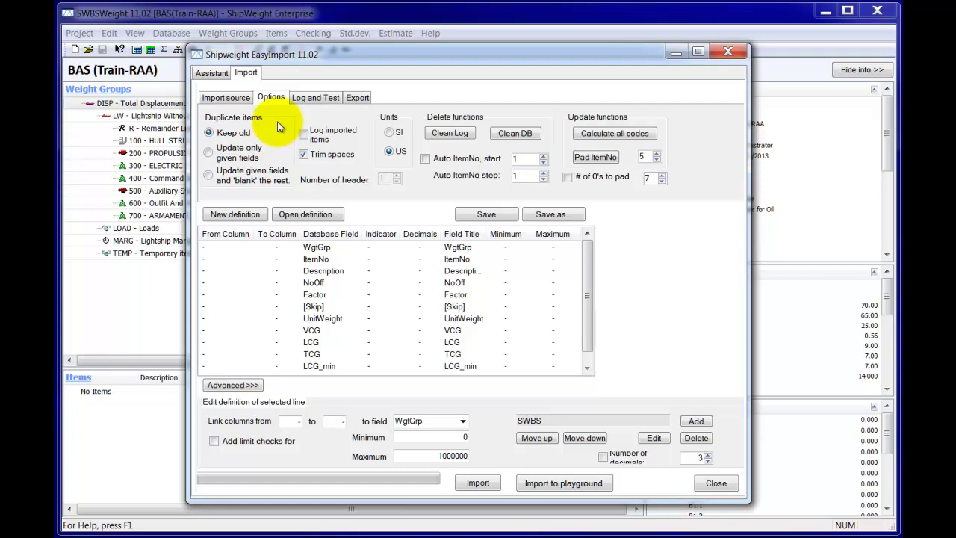
pyautogui.click(210, 153)
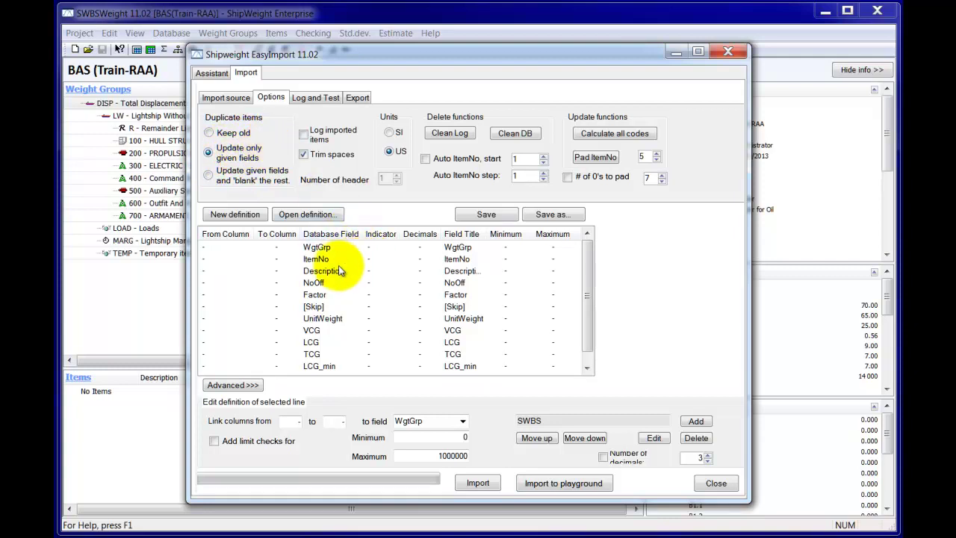
pyautogui.click(208, 176)
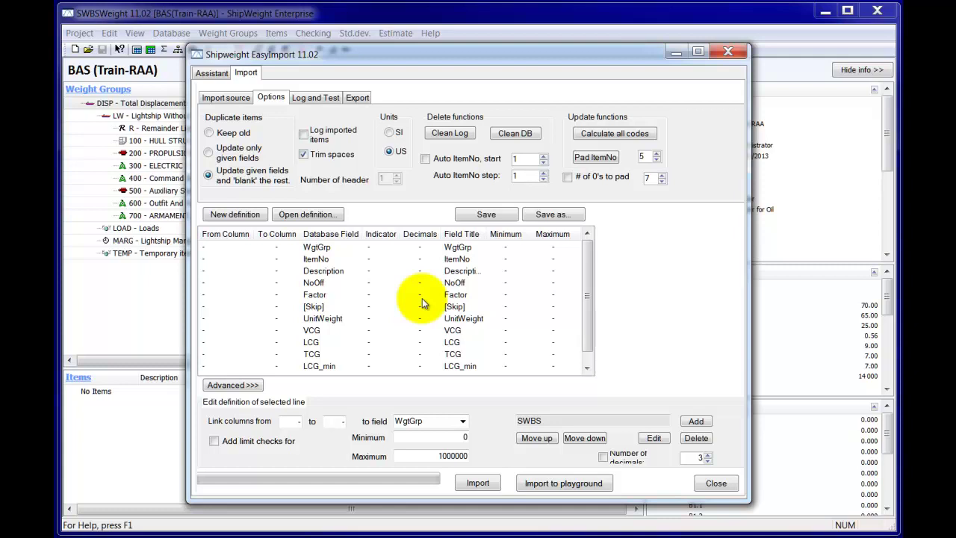
pyautogui.click(209, 134)
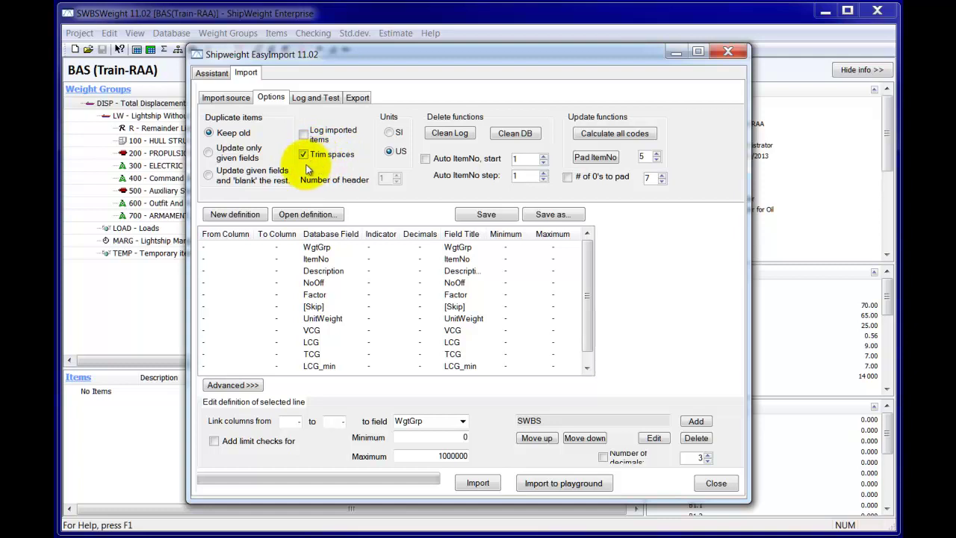
# Switch the import units to SI and back to US, and move the import window to uncover the weight groups.
pyautogui.click(389, 132)
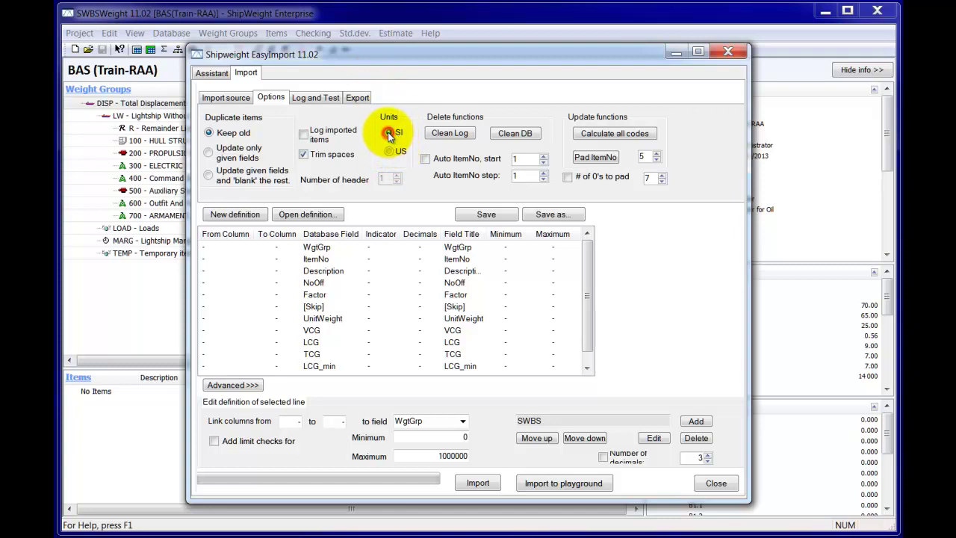
pyautogui.click(391, 152)
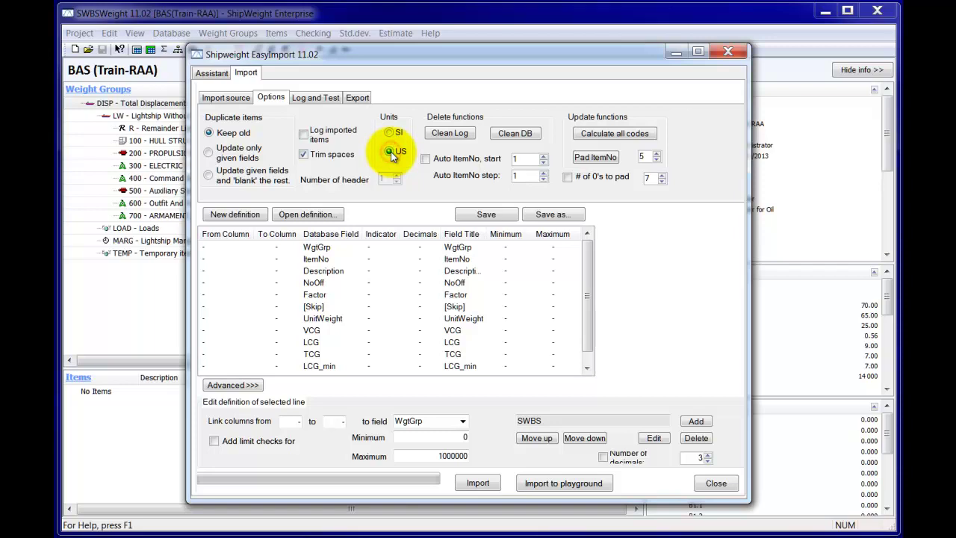
pyautogui.moveTo(387, 57); pyautogui.dragTo(500, 69)
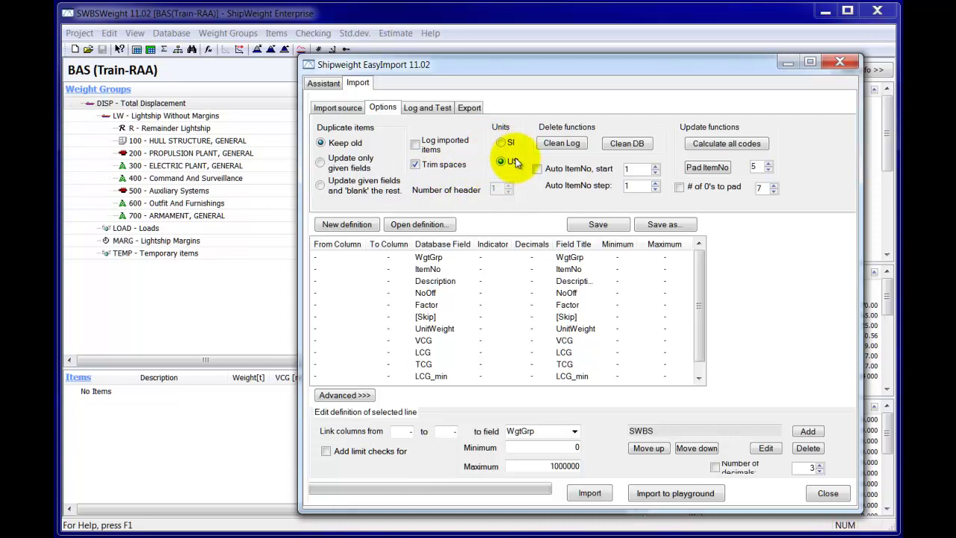
pyautogui.moveTo(507, 61); pyautogui.dragTo(433, 49)
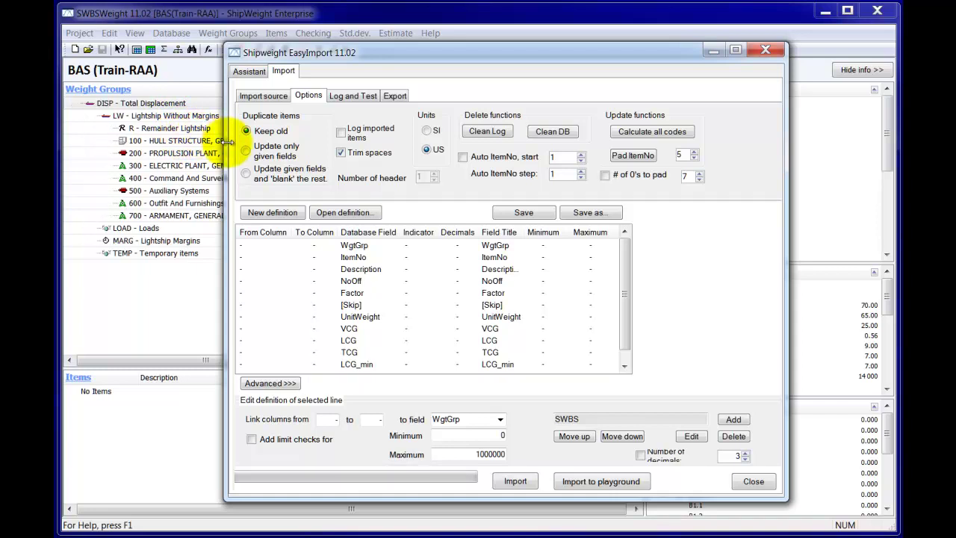
# Try automatic item numbering with a start of 1000 and a step of 10, then turn it off again.
pyautogui.click(364, 257)
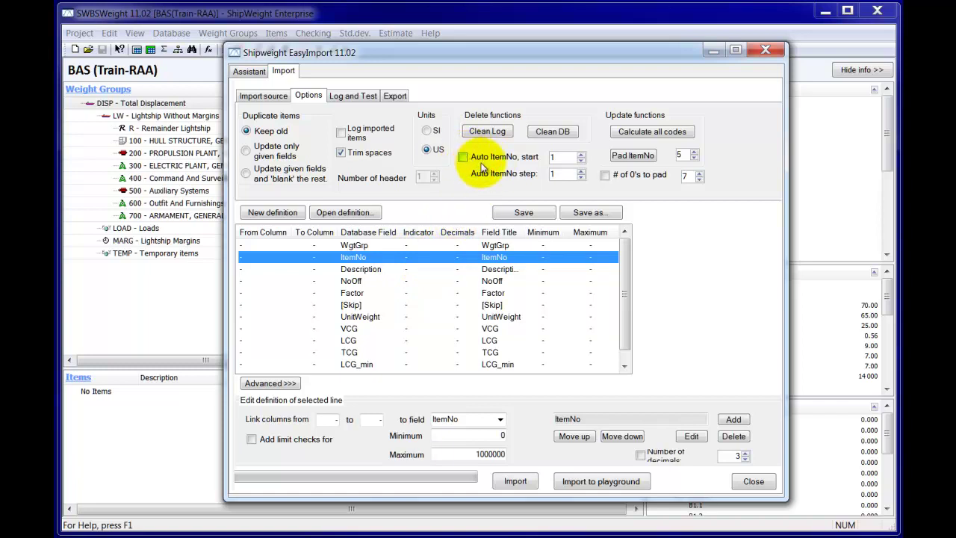
pyautogui.click(463, 156)
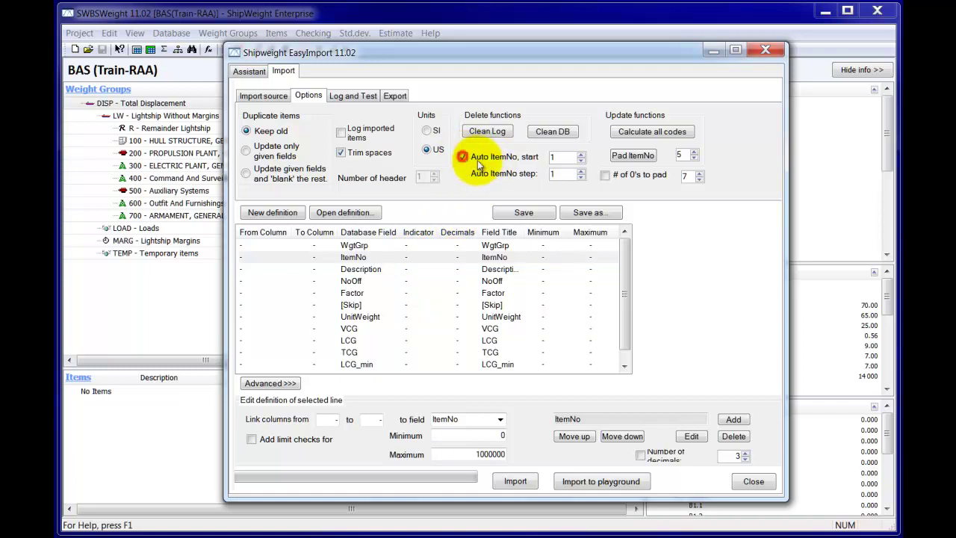
pyautogui.click(565, 160)
pyautogui.write('000')
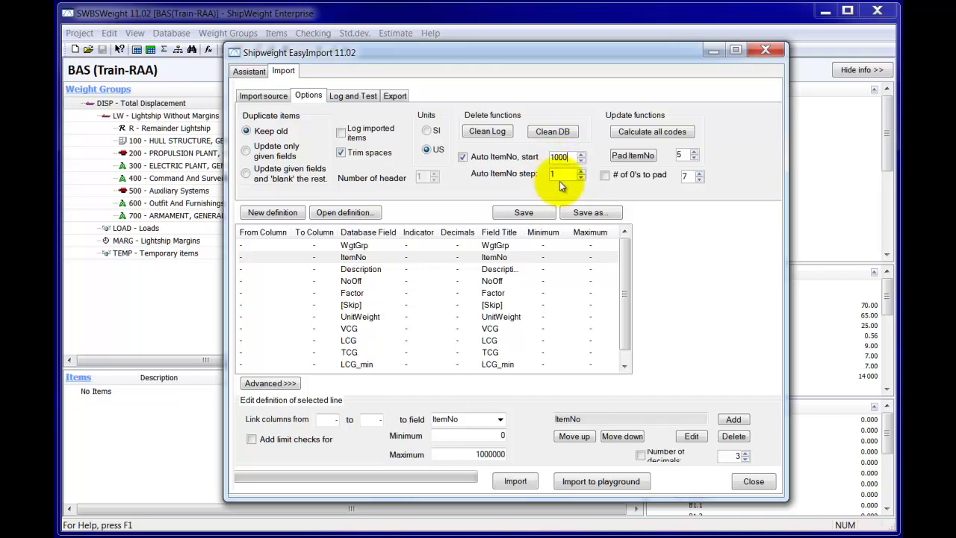
pyautogui.click(554, 174)
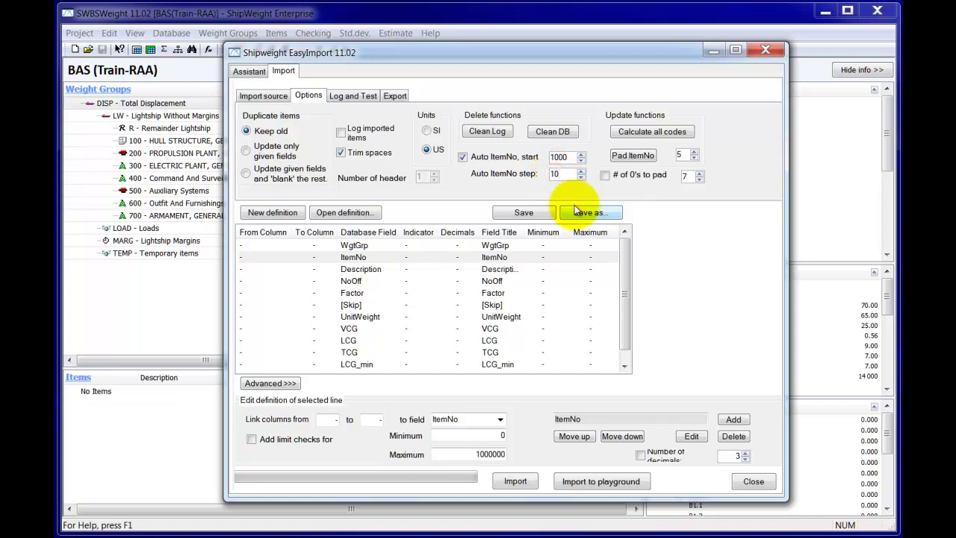
pyautogui.click(462, 158)
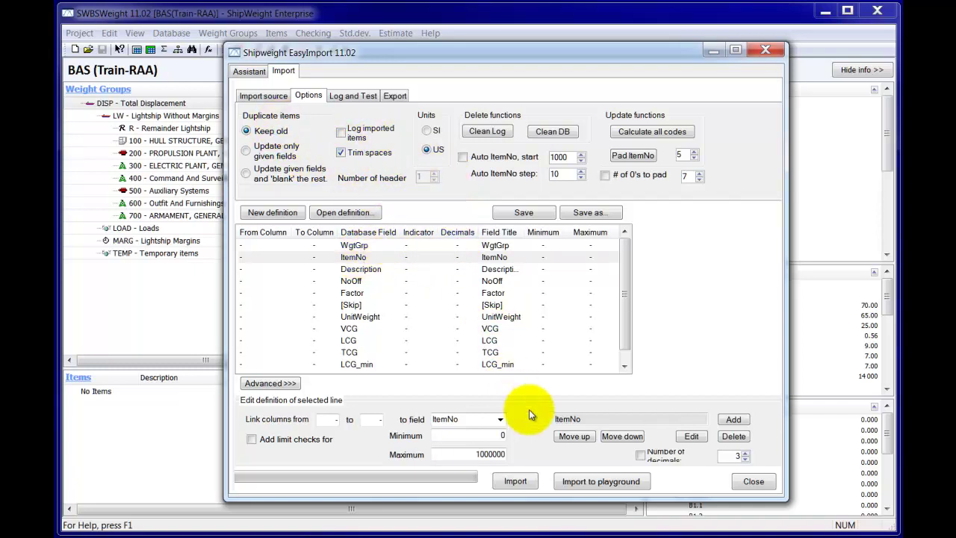
# Test the import definition for errors and recheck the automatic item numbering option.
pyautogui.click(364, 98)
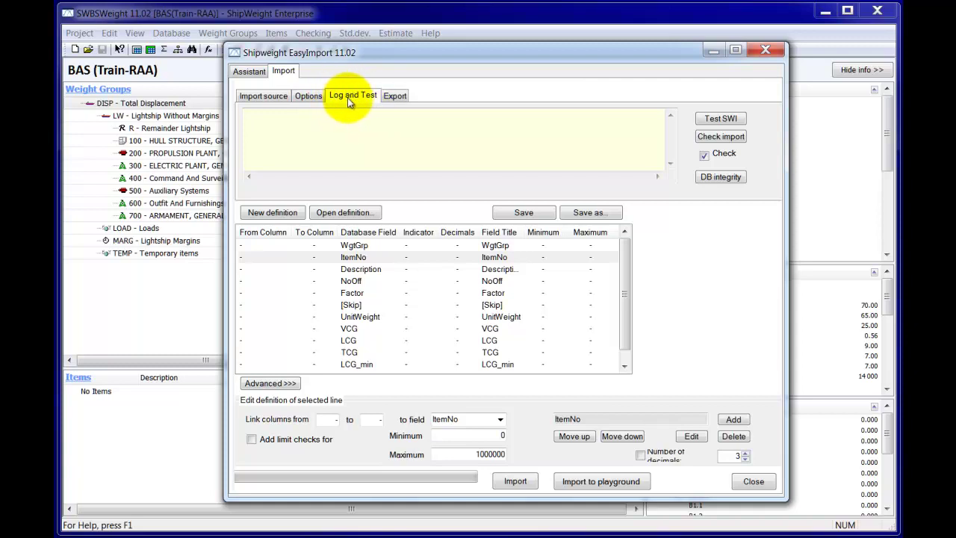
pyautogui.click(736, 121)
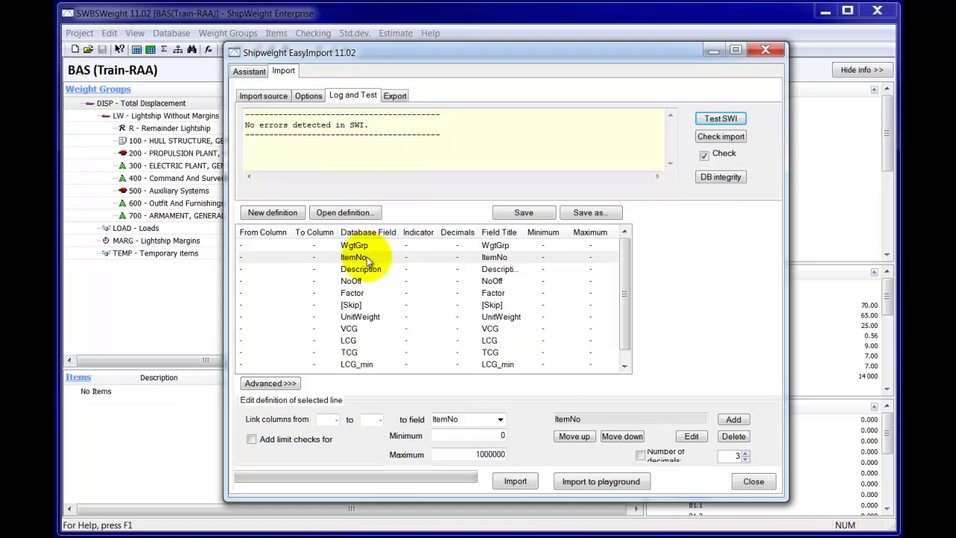
pyautogui.click(308, 97)
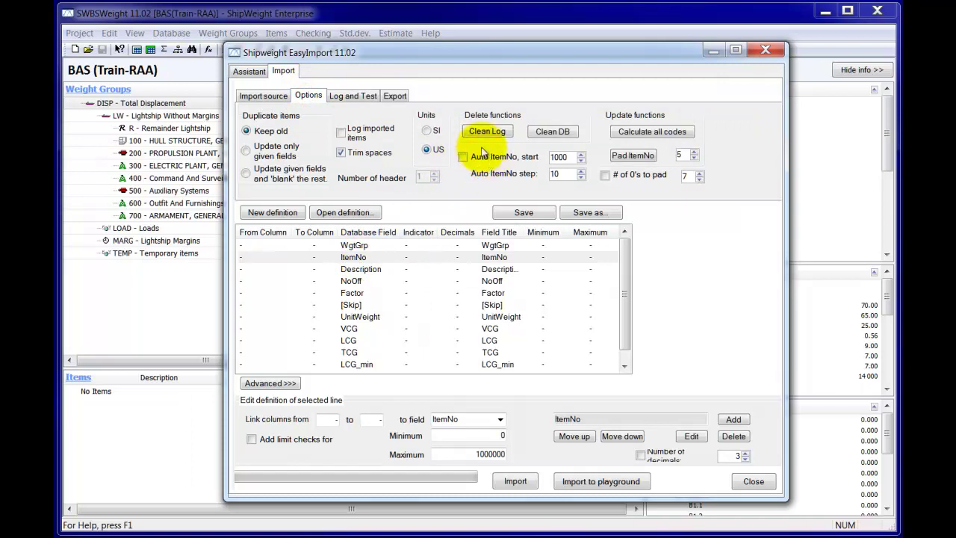
pyautogui.click(354, 95)
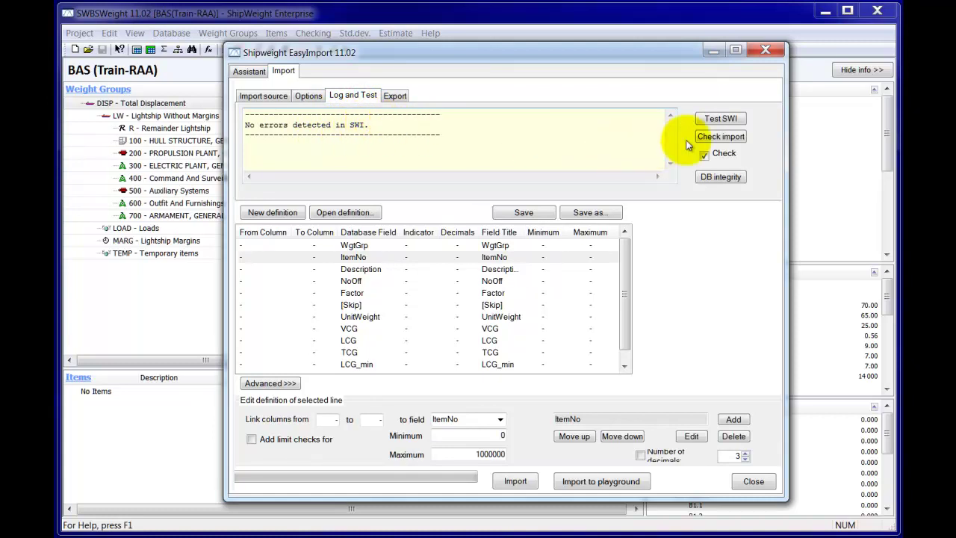
# Run a test import of the data file and review the log's units, total weight and center of gravity.
pyautogui.click(729, 136)
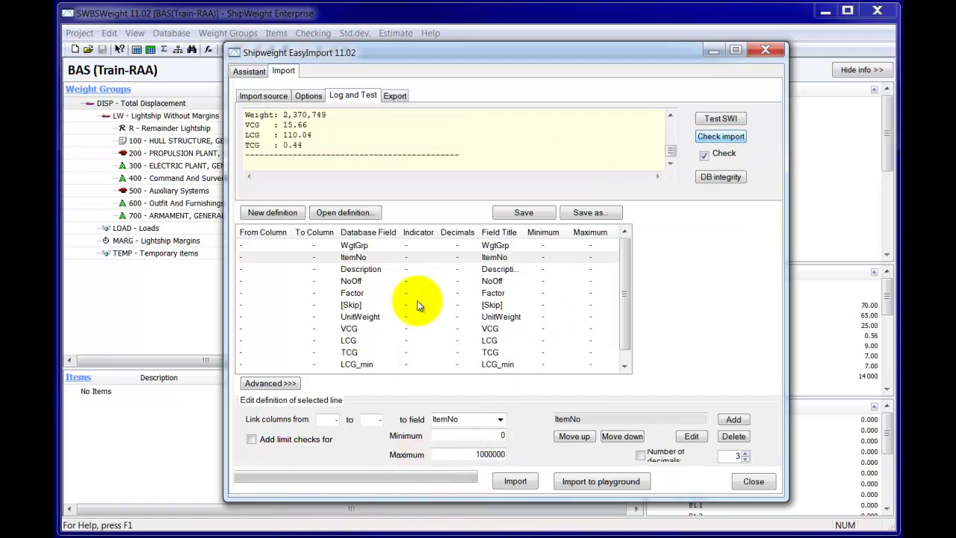
pyautogui.moveTo(670, 155); pyautogui.dragTo(669, 119)
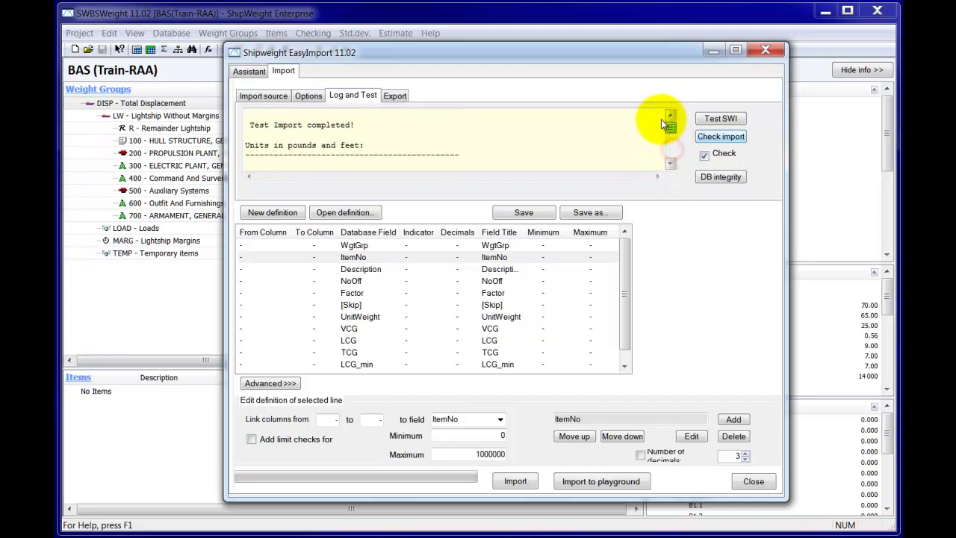
pyautogui.doubleClick(302, 146)
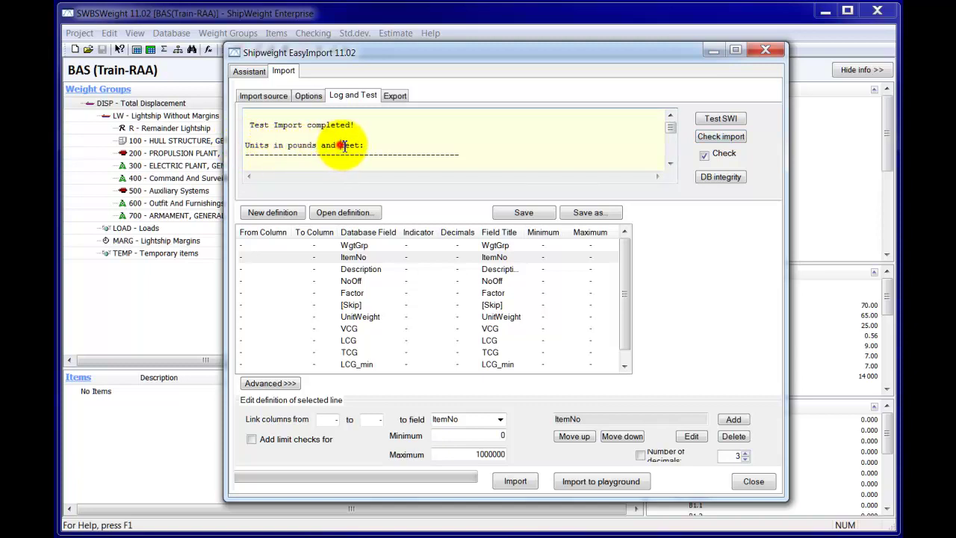
pyautogui.doubleClick(345, 146)
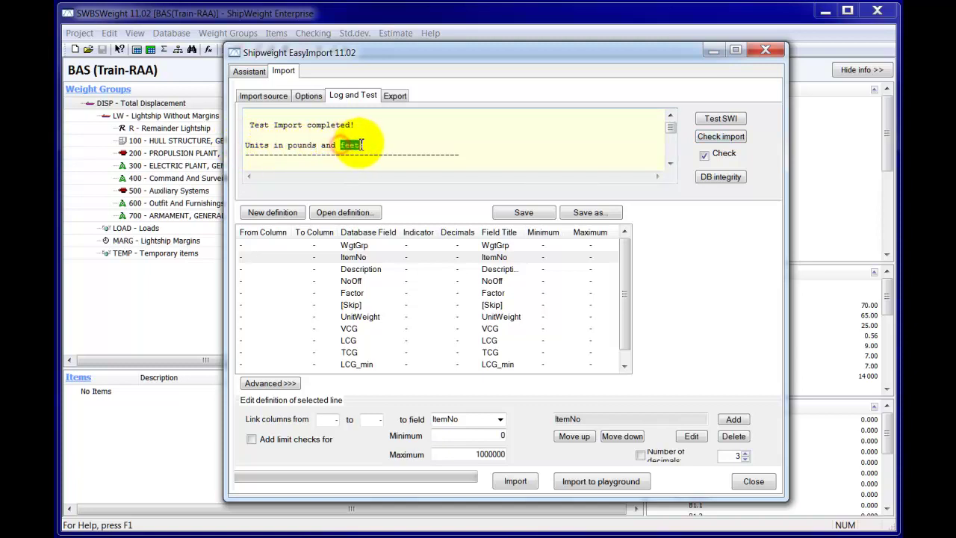
pyautogui.click(670, 164)
pyautogui.click(669, 165)
pyautogui.click(670, 165)
pyautogui.click(669, 164)
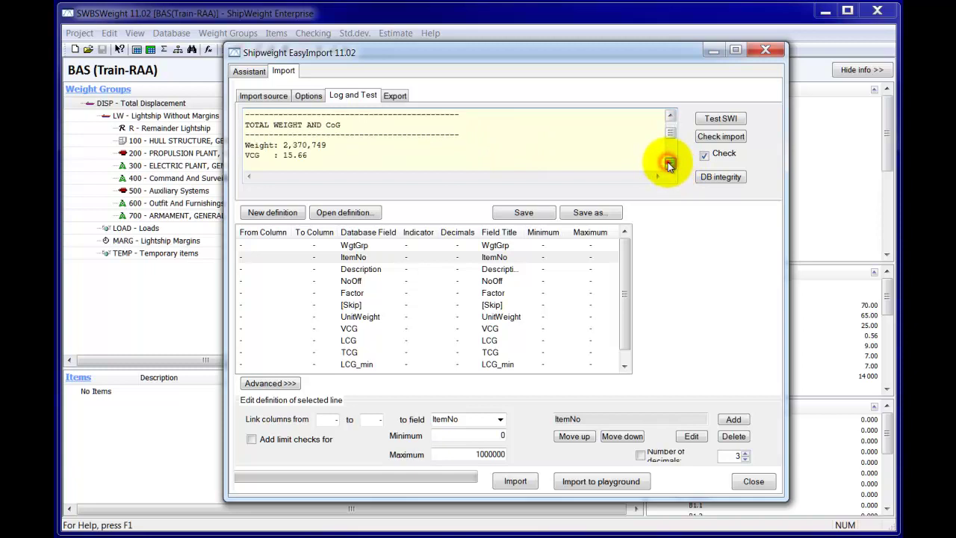
pyautogui.click(669, 164)
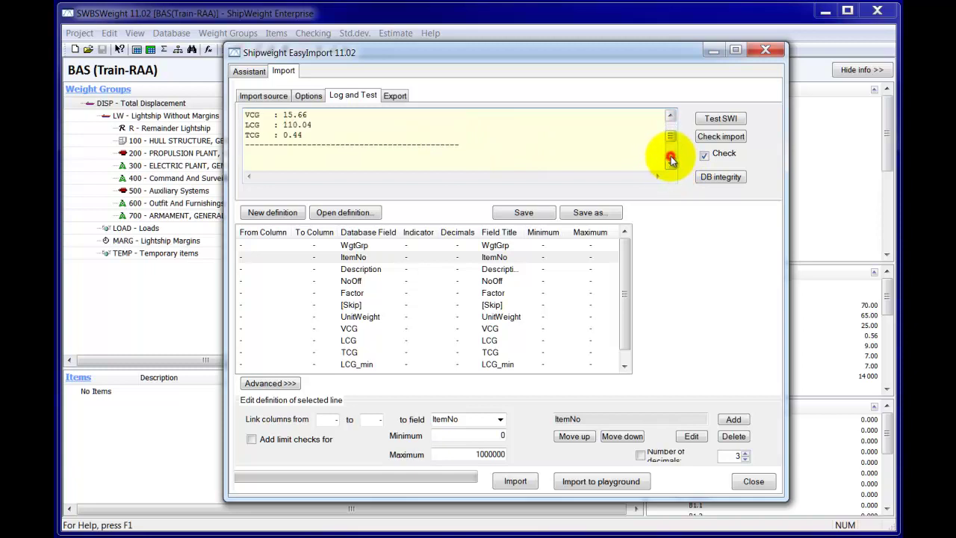
pyautogui.click(670, 117)
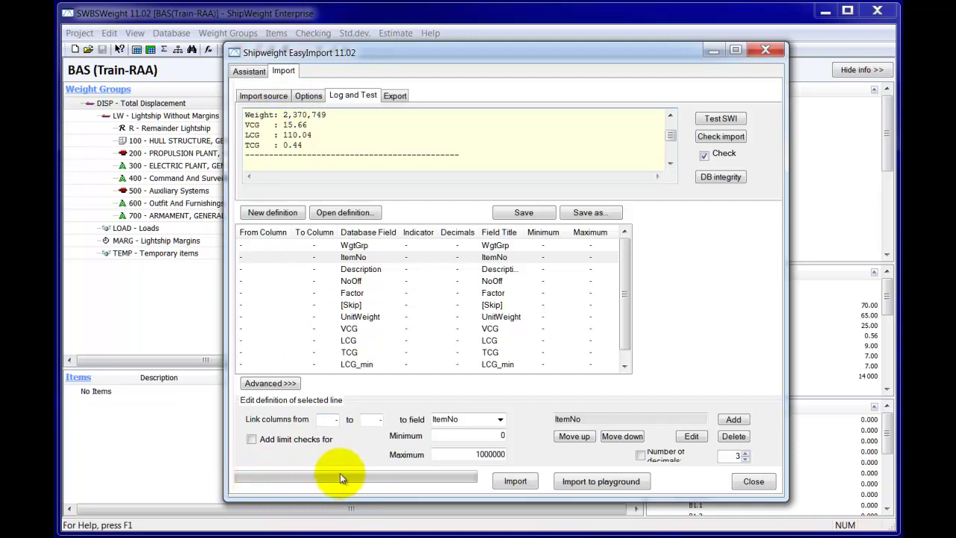
# Import the Lightship items from the Excel file into the ShipWeight database.
pyautogui.click(517, 482)
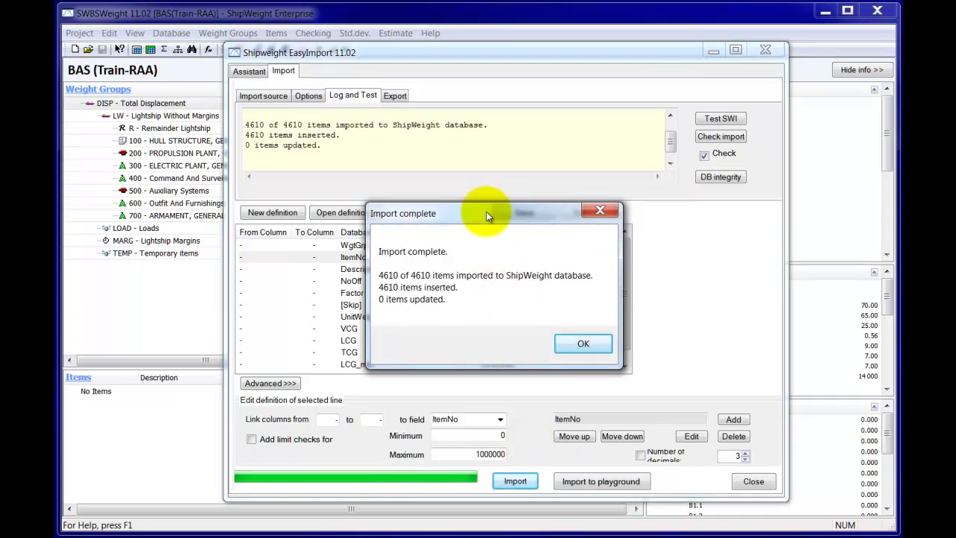
pyautogui.moveTo(486, 212); pyautogui.dragTo(449, 179)
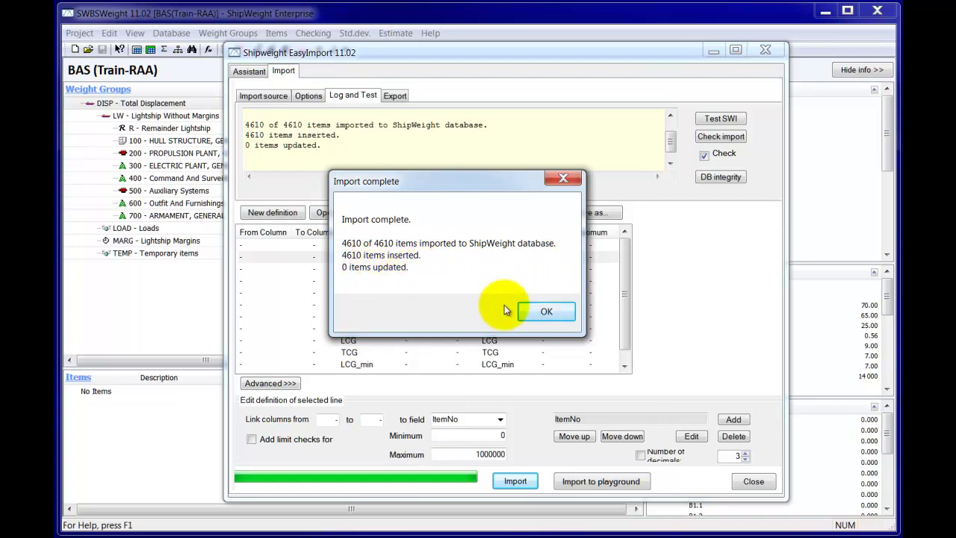
# Dismiss the import completion message and close the EasyImport window, acknowledging the update information.
pyautogui.click(547, 312)
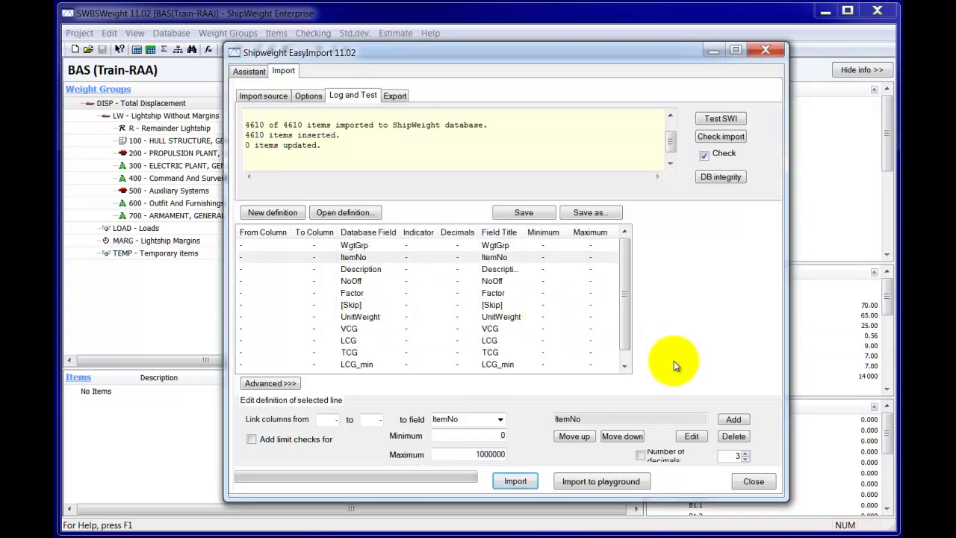
pyautogui.click(754, 482)
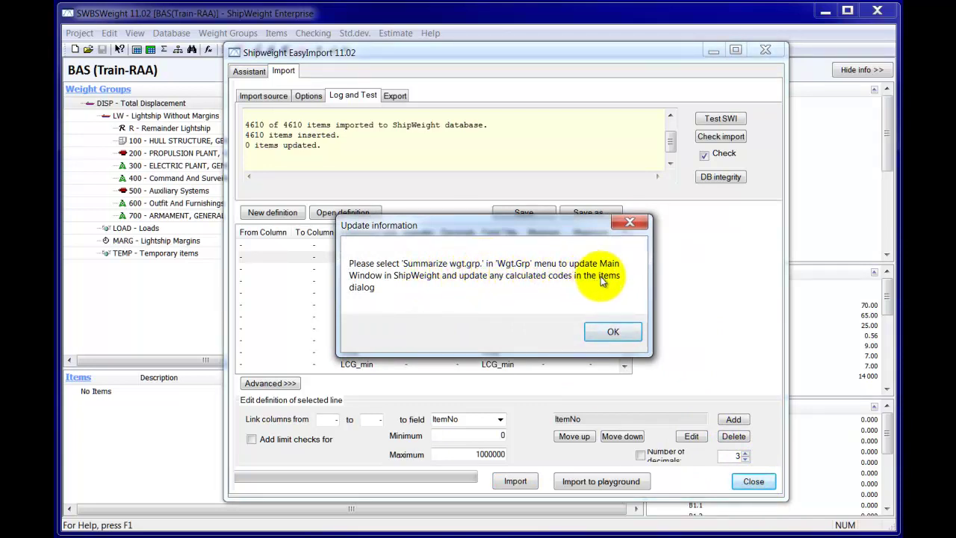
pyautogui.click(614, 333)
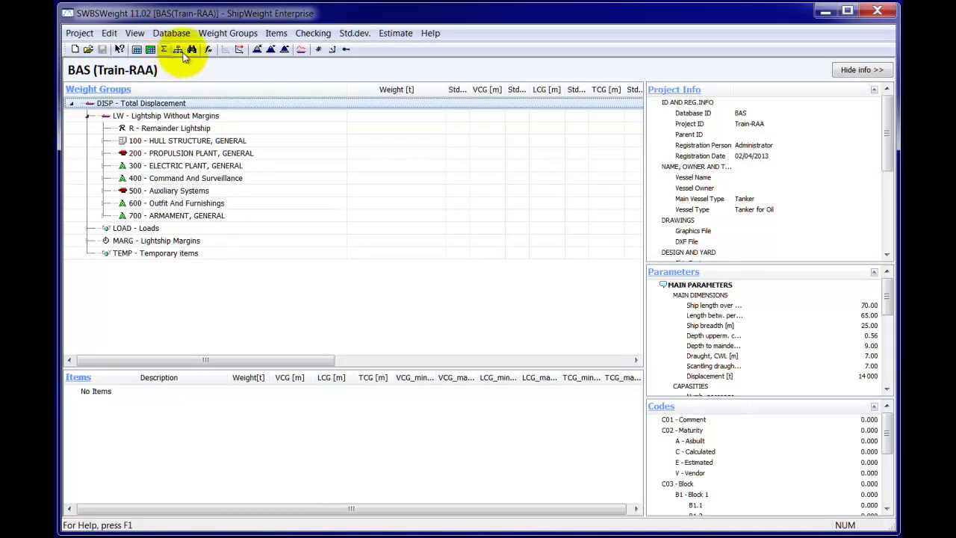
# Summarize the weight group hierarchy from item level to update the main window with the imported items.
pyautogui.click(228, 33)
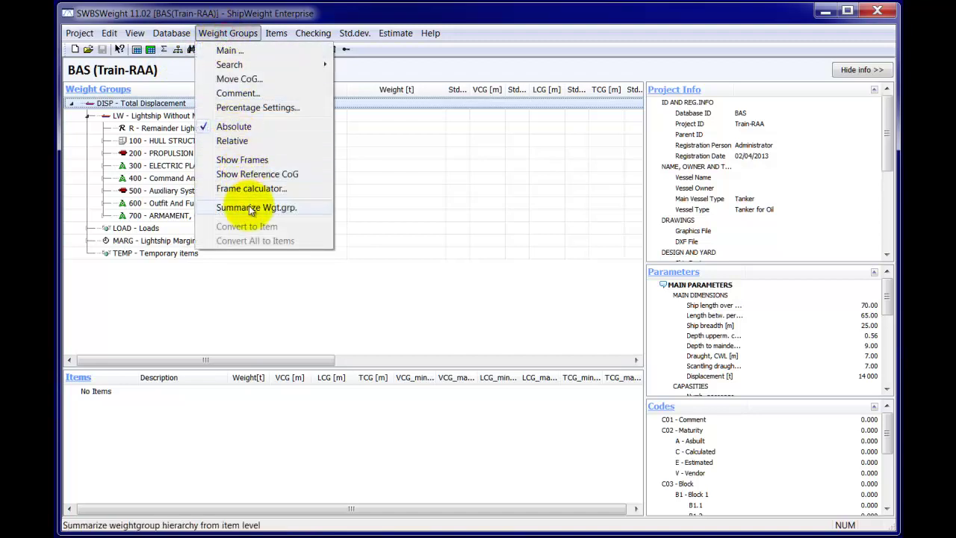
pyautogui.click(378, 20)
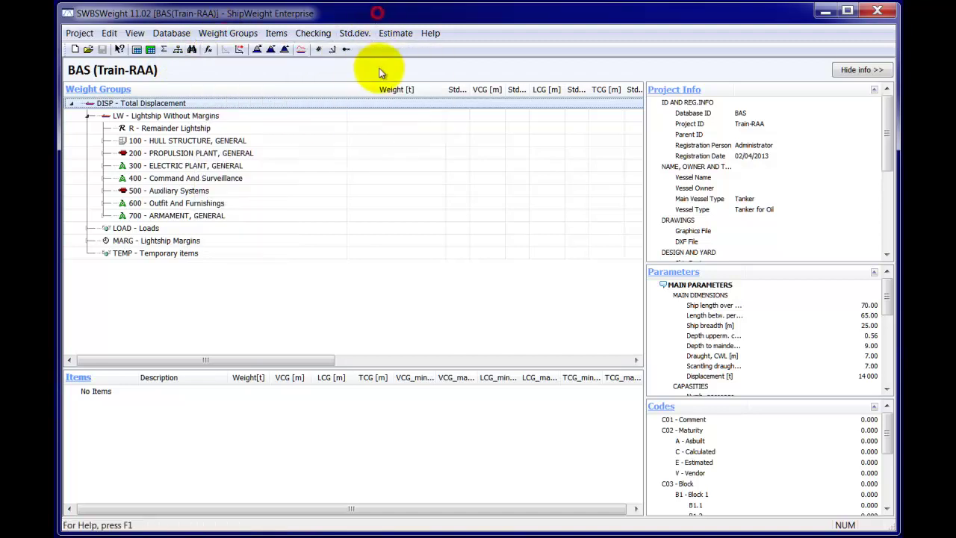
pyautogui.click(164, 50)
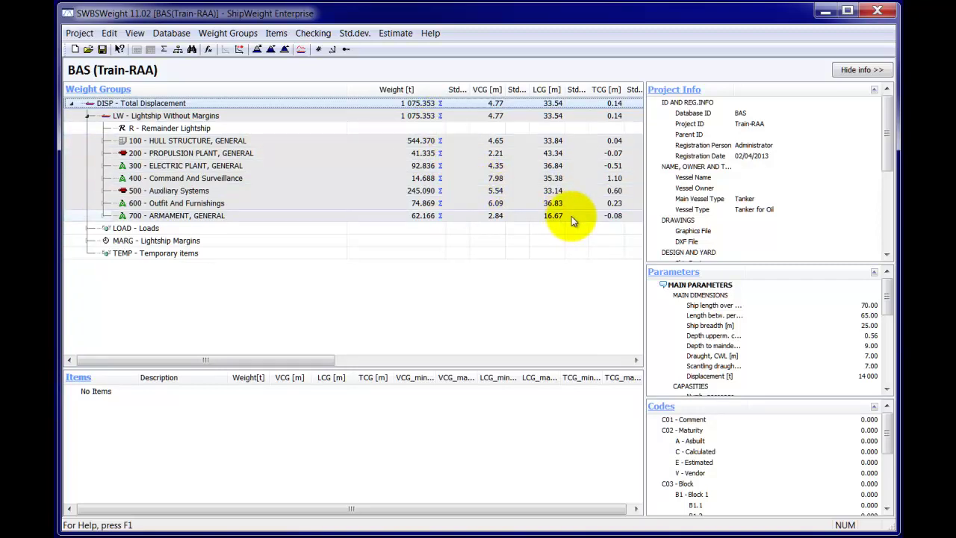
# Review the summarized weights and centers of gravity for Total Displacement, Lightship Without Margins, Hull Structure and Propulsion Plant.
pyautogui.click(416, 115)
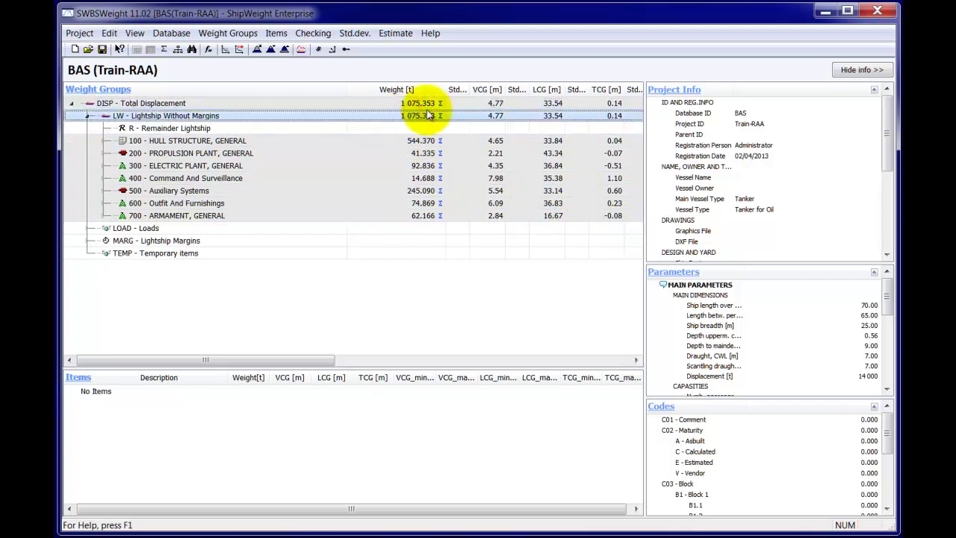
pyautogui.click(419, 105)
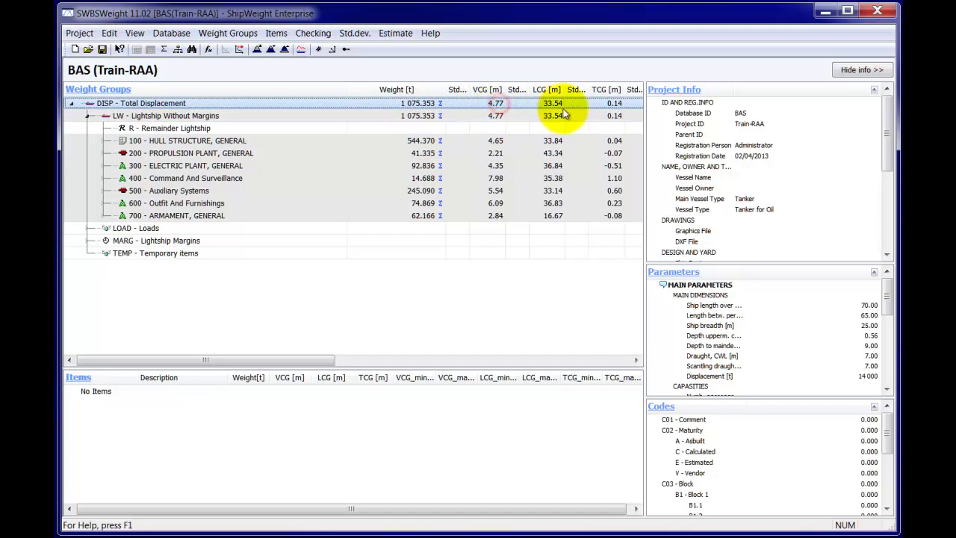
pyautogui.click(473, 118)
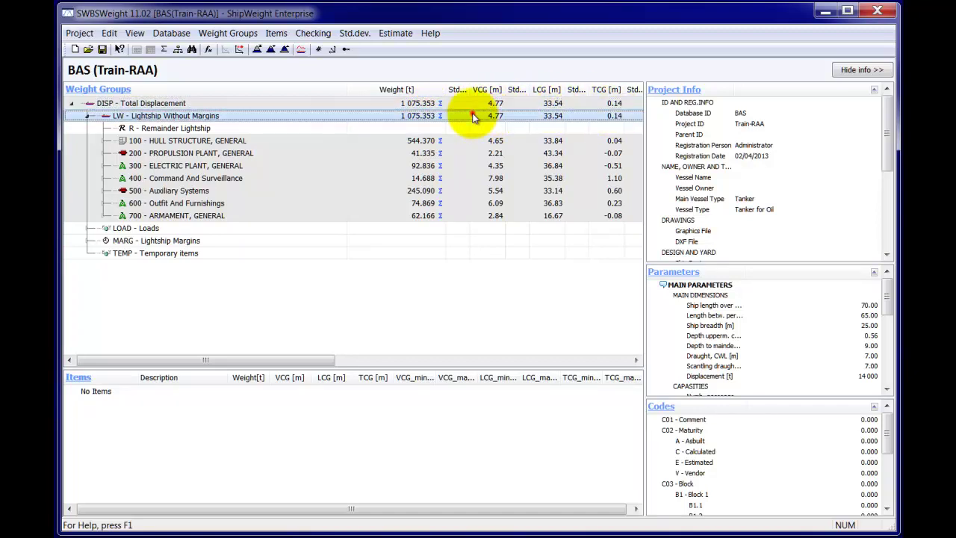
pyautogui.click(416, 143)
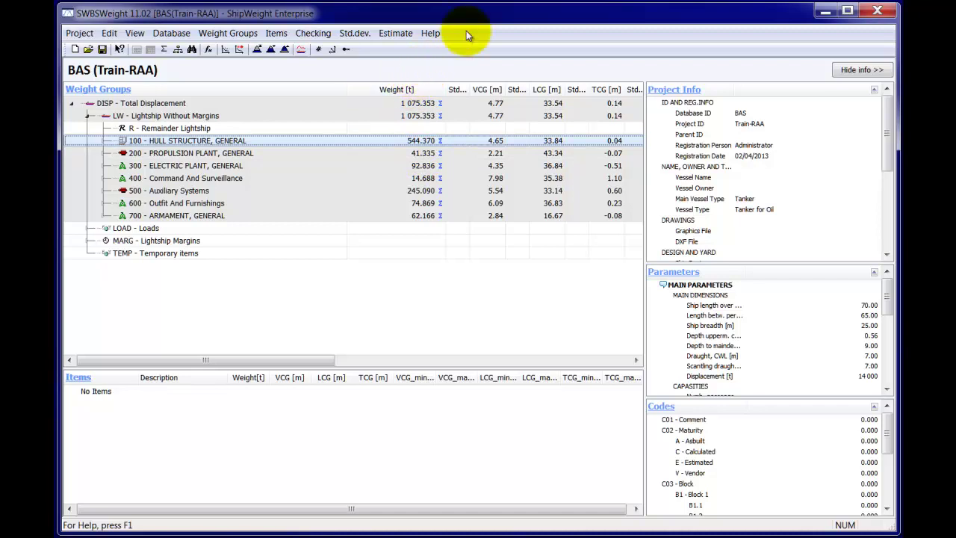
pyautogui.click(284, 157)
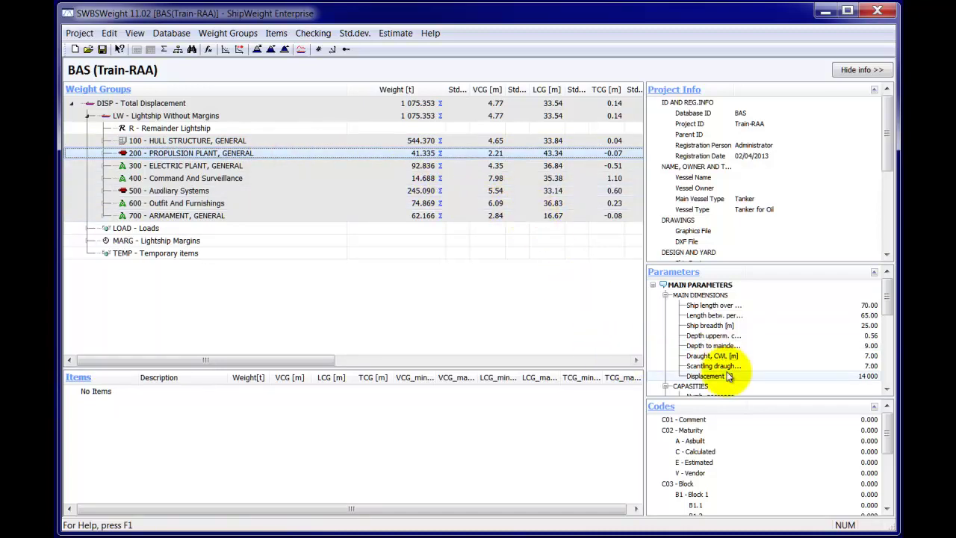